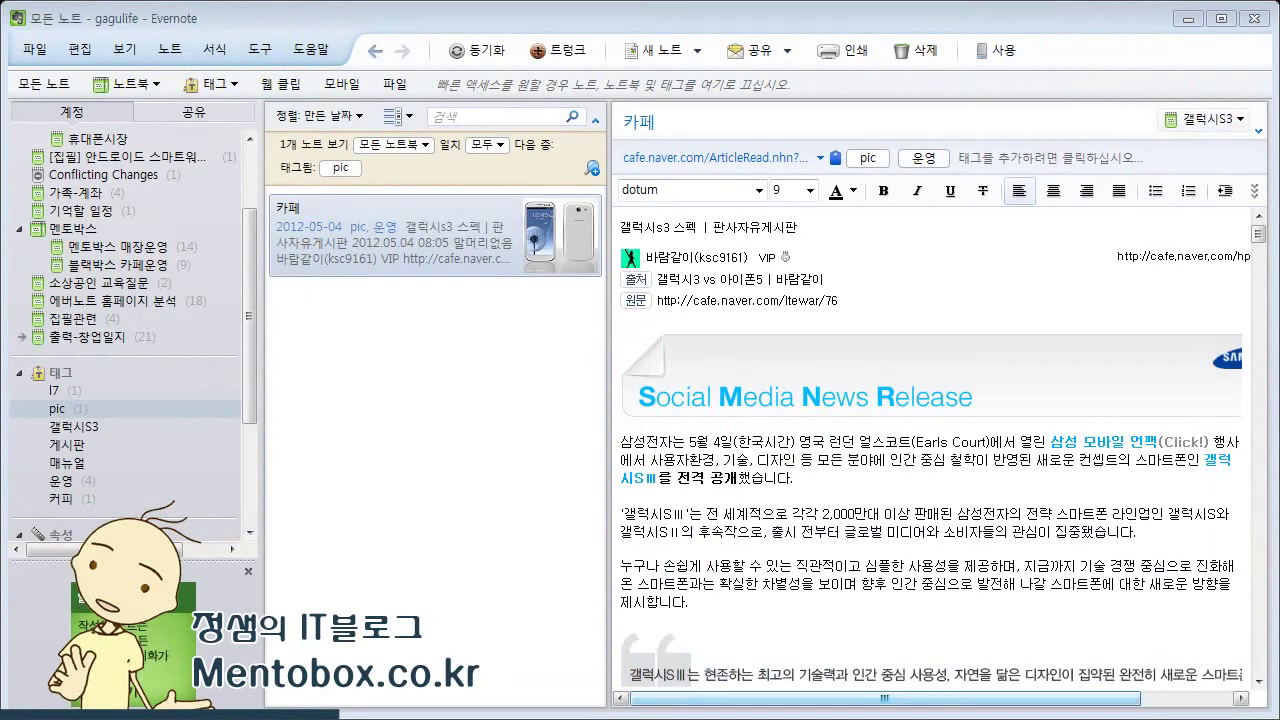
Add the tag 새기능 to the ZDNet Korea article note "갤럭시S3 한국선 3G 선봉…" in the 갤럭시S3 notebook.
scroll(250, 170, "up", 2)
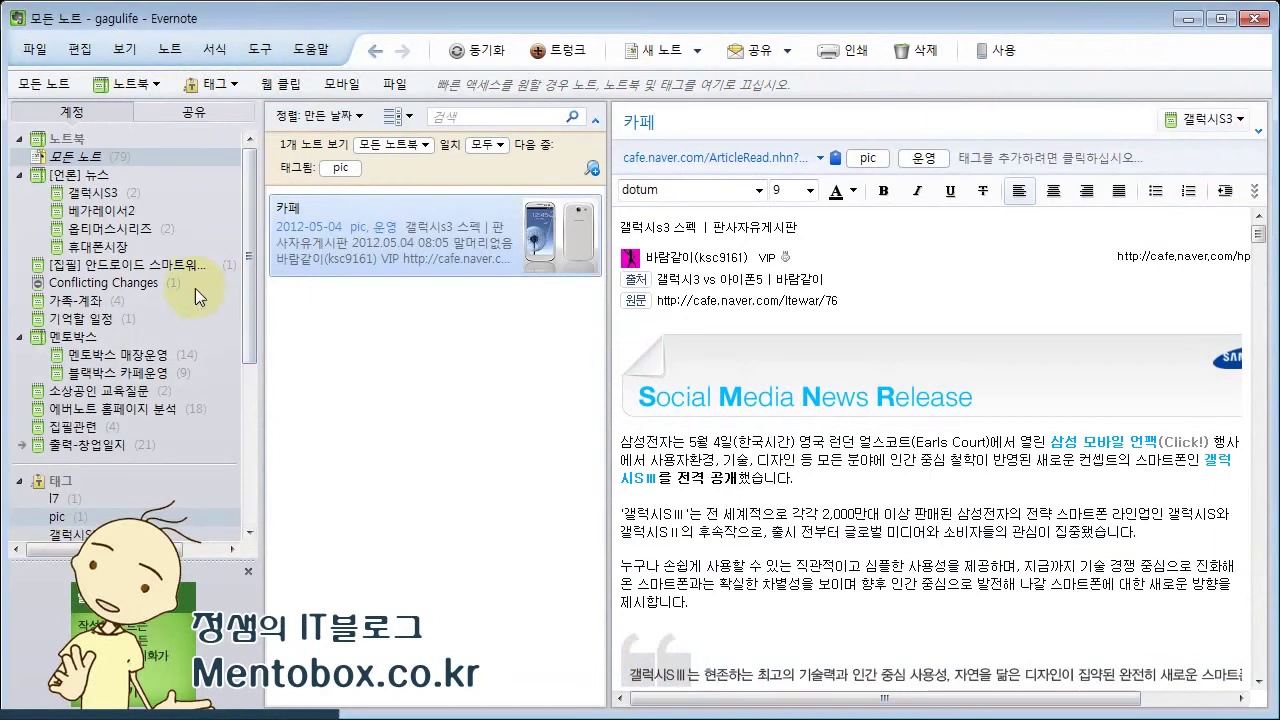
left_click(92, 193)
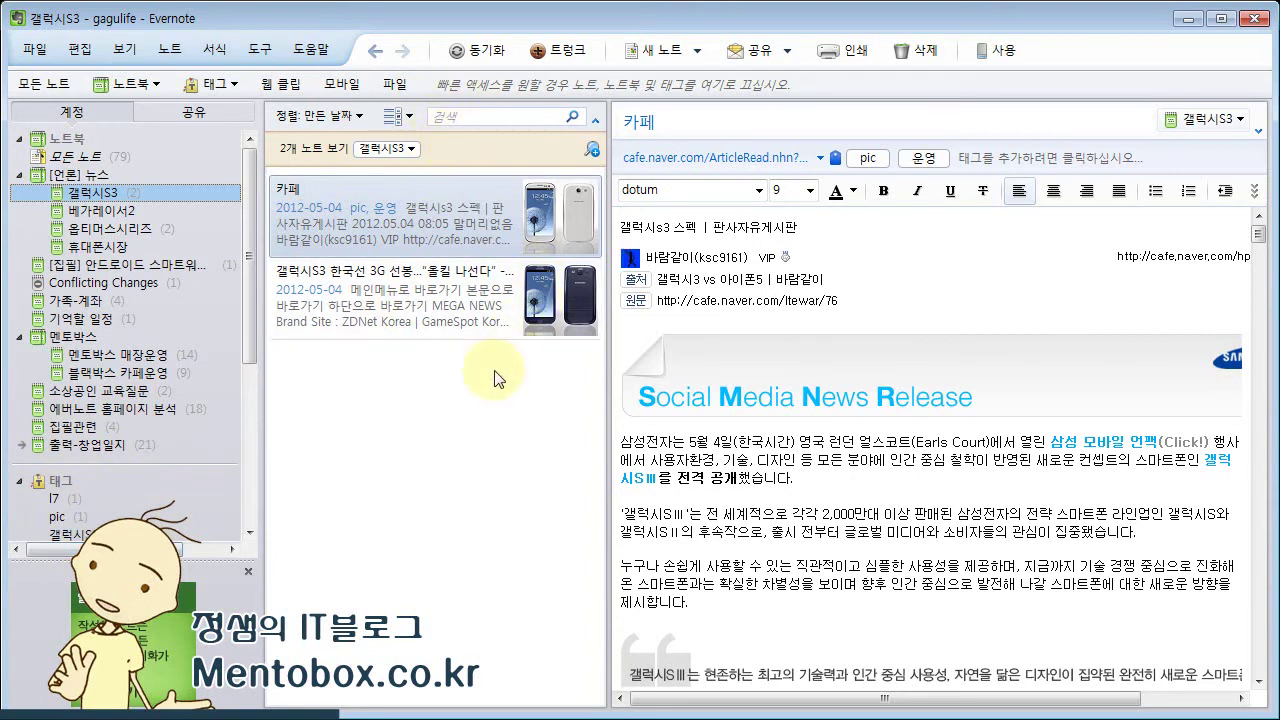
mouse_move(246, 340)
left_mouse_down()
mouse_move(251, 397)
mouse_move(251, 265)
left_mouse_up()
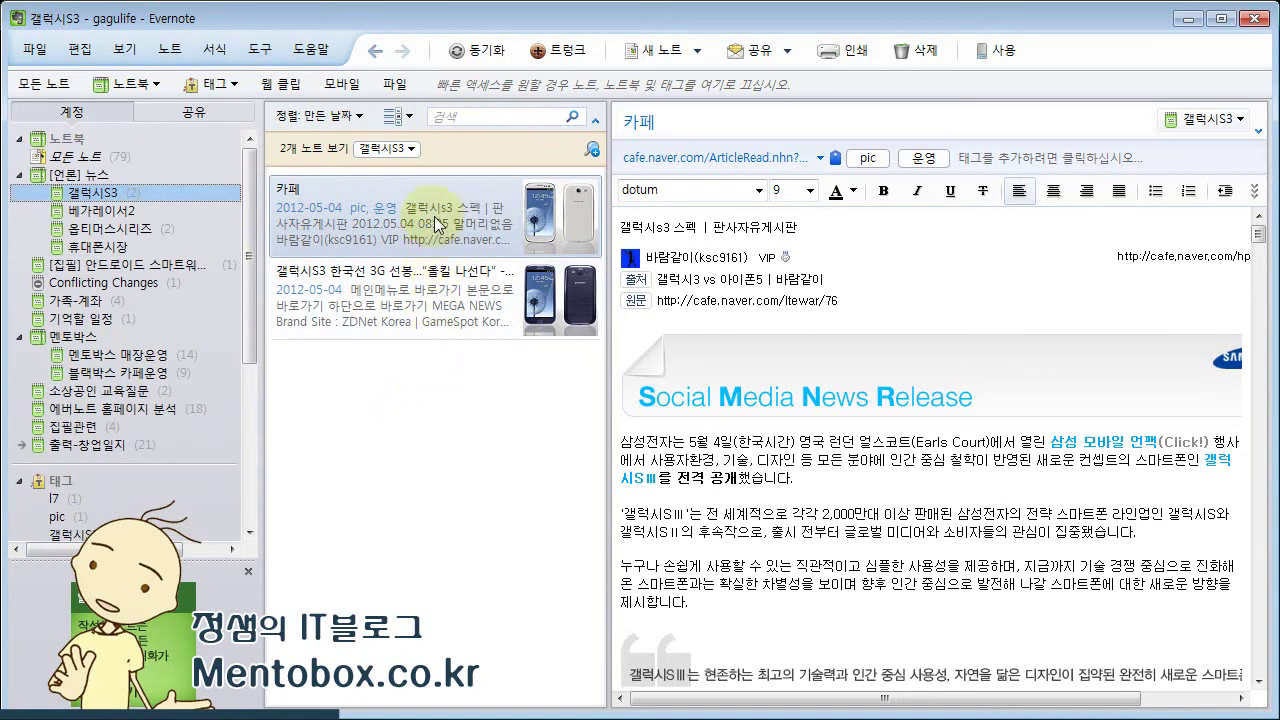
left_click(393, 300)
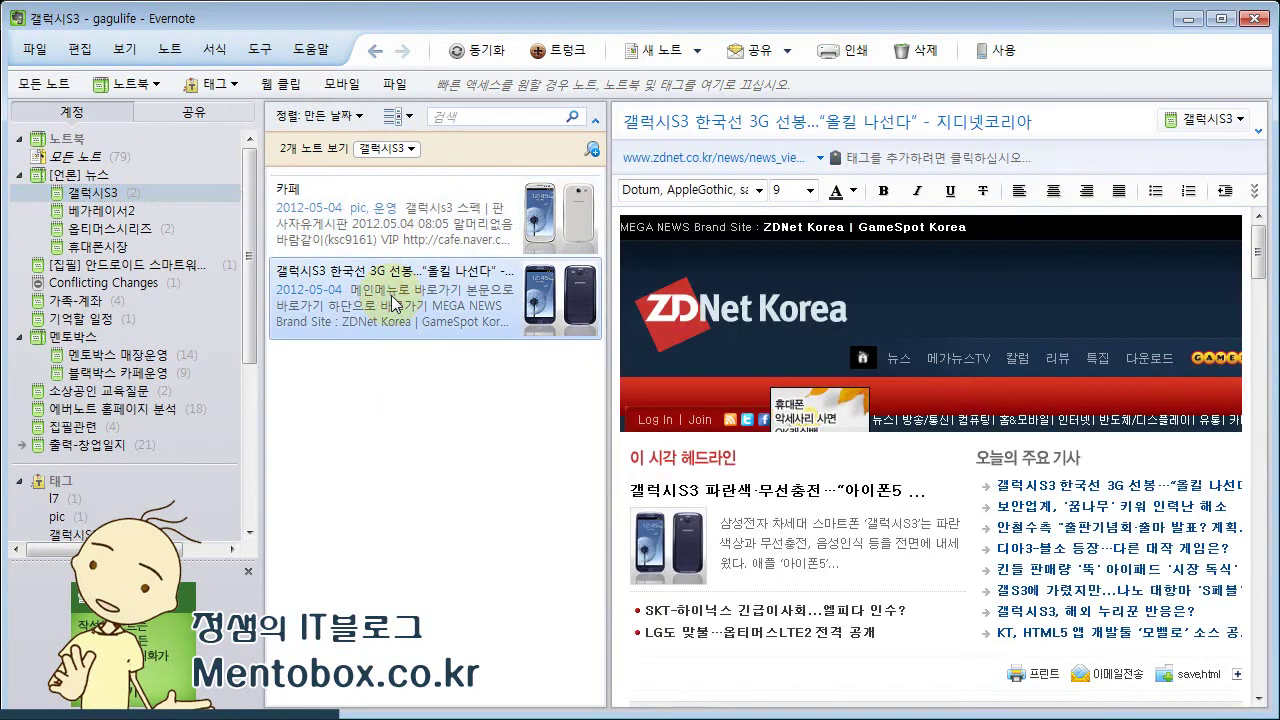
left_click(903, 160)
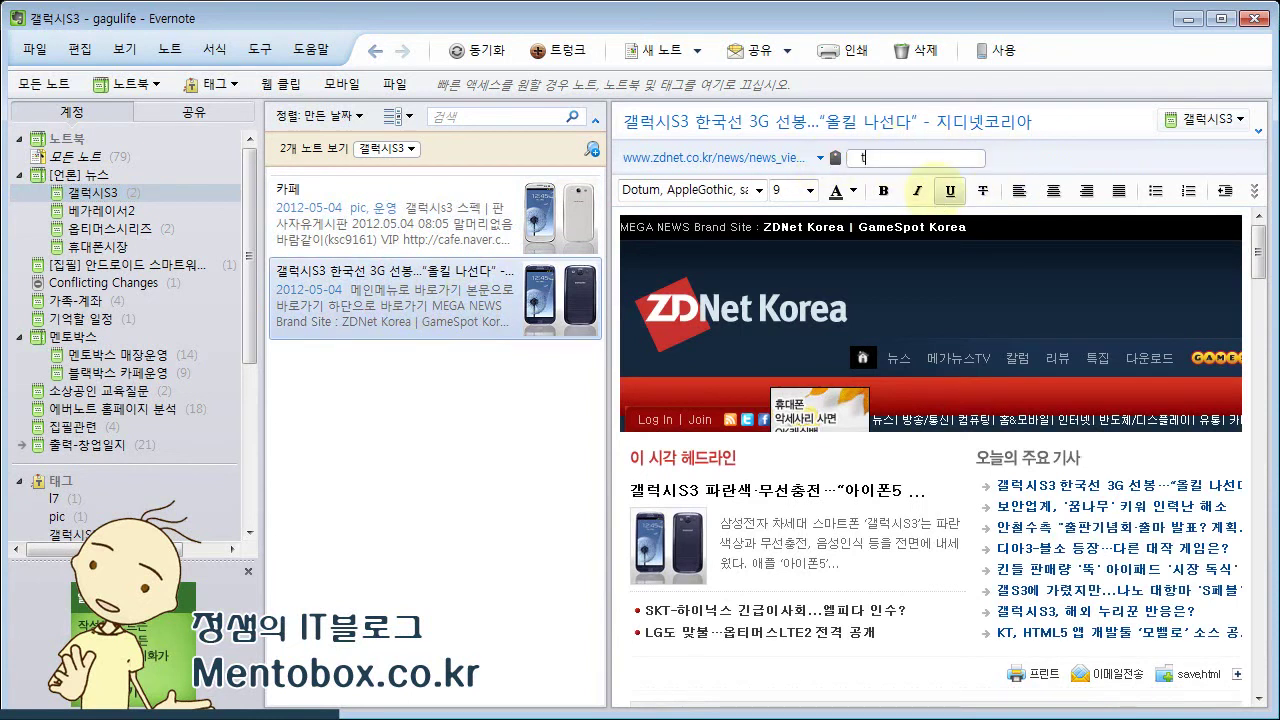
type("새기능")
key("Return")
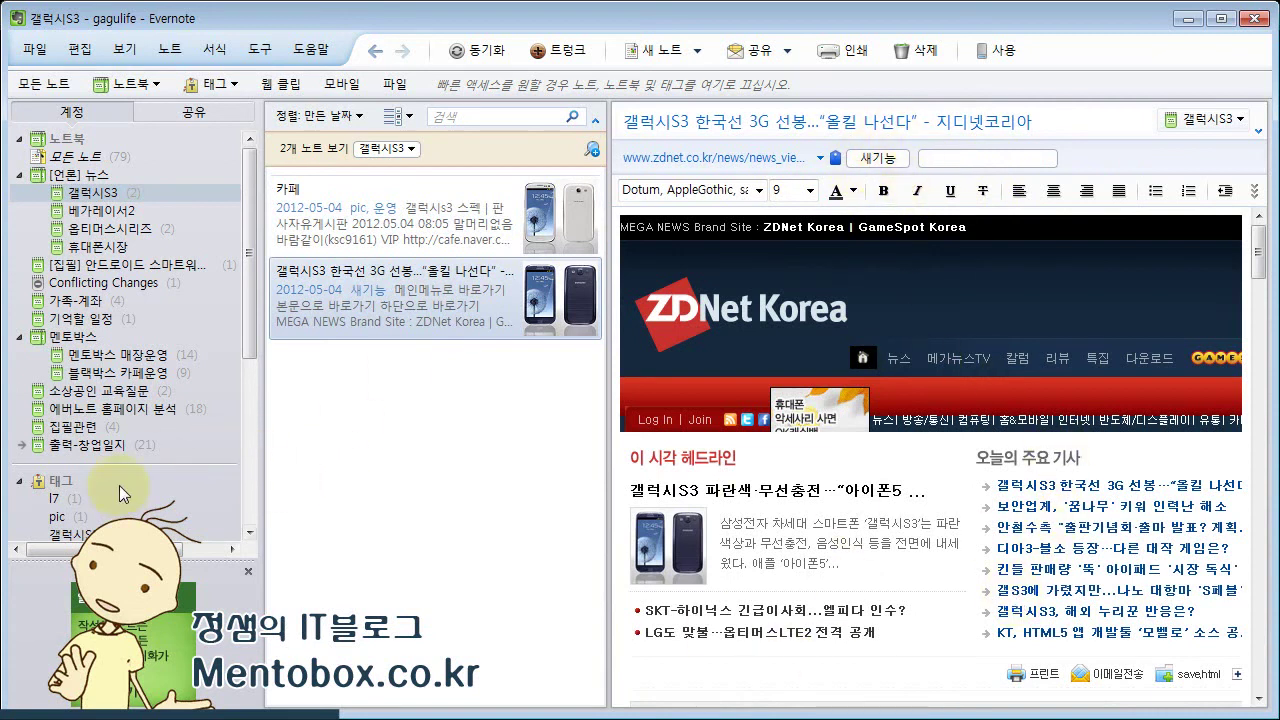
Add the tag 새기능 to the 카페 note in the 갤럭시S3 notebook.
left_click_drag(245, 335, 245, 400)
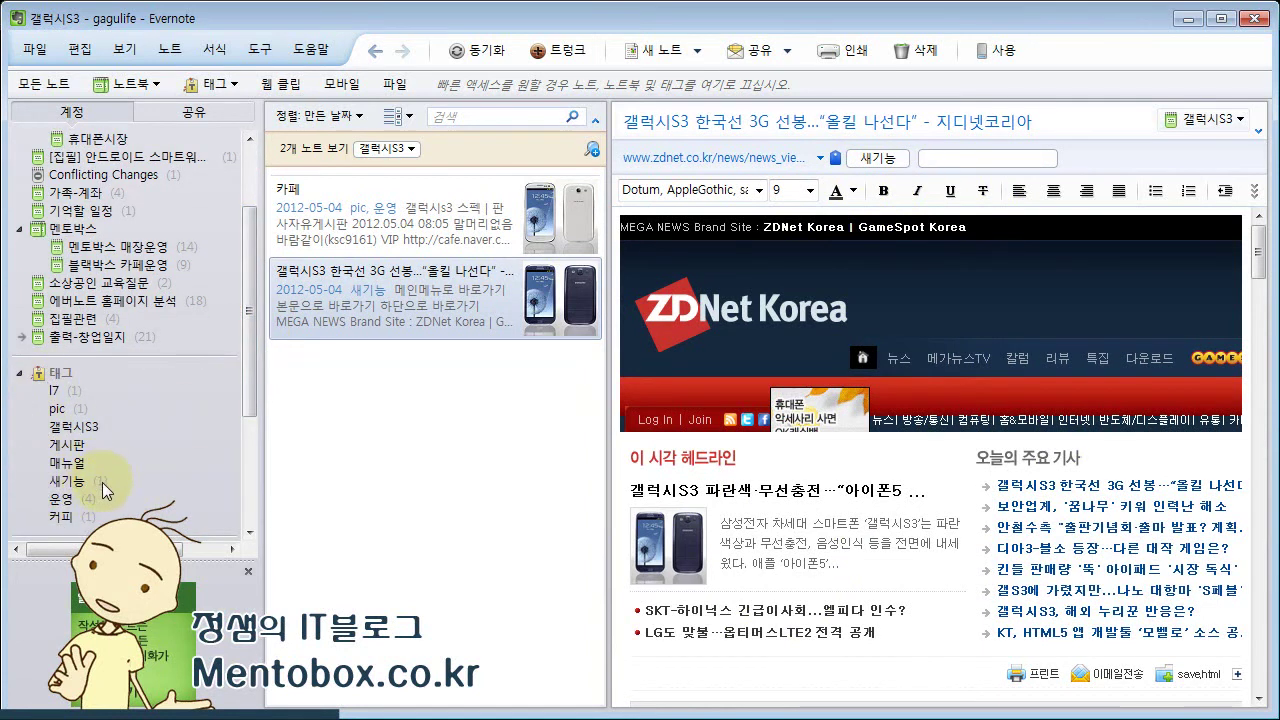
left_click(388, 215)
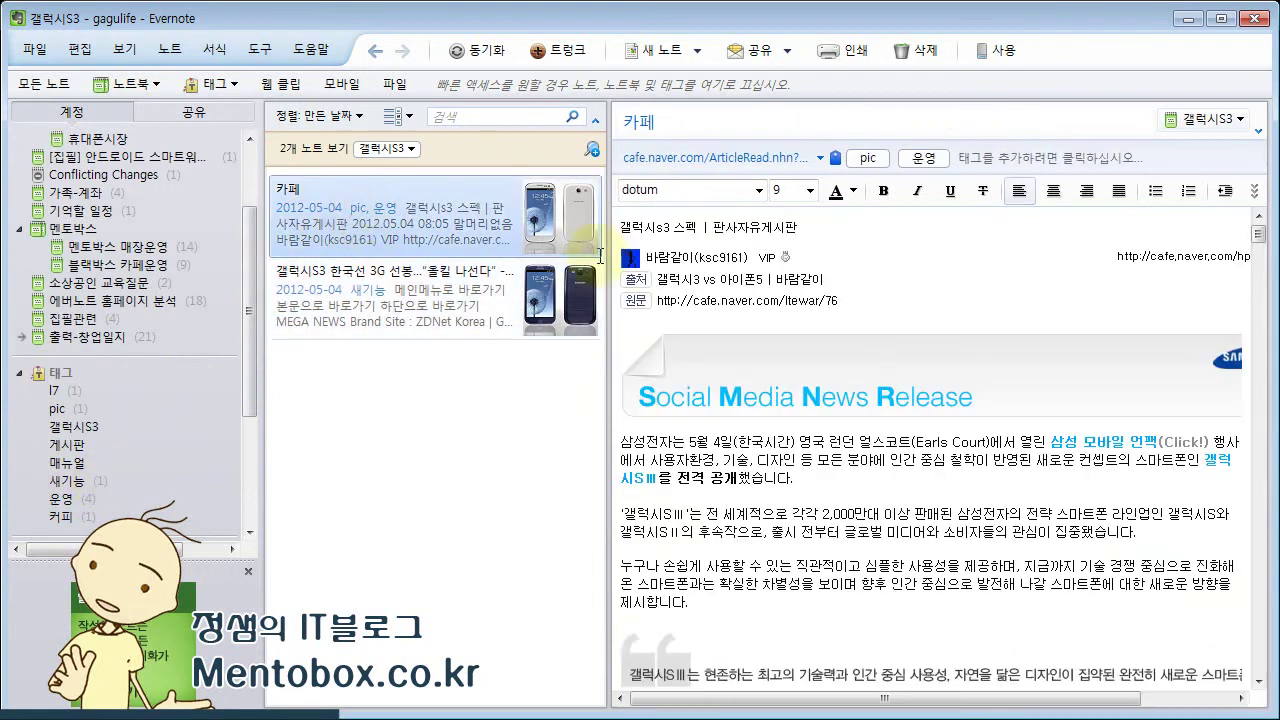
left_click(1055, 158)
type("ㅅ")
type("기능")
key("Return")
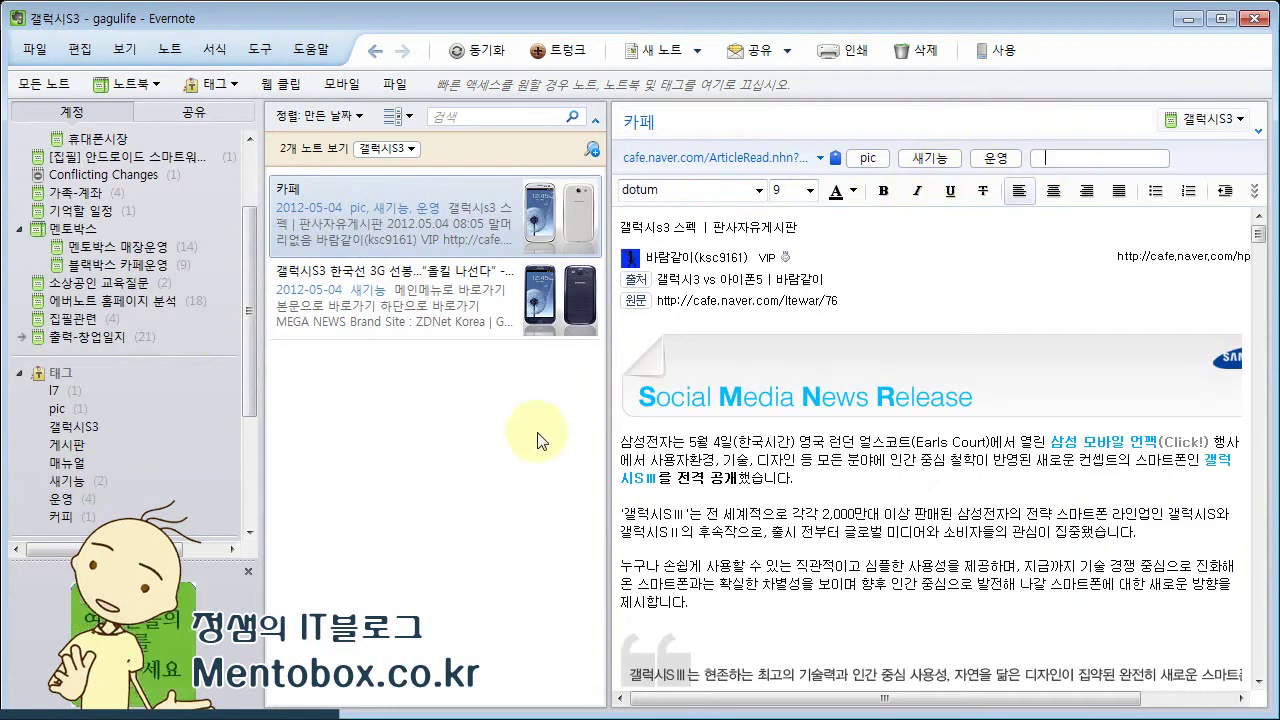
In the 멘토박스 매장운영 notebook, add the existing tag 새기능 to the note "3-3-1. 주요 경쟁업체들 분석".
left_click(125, 248)
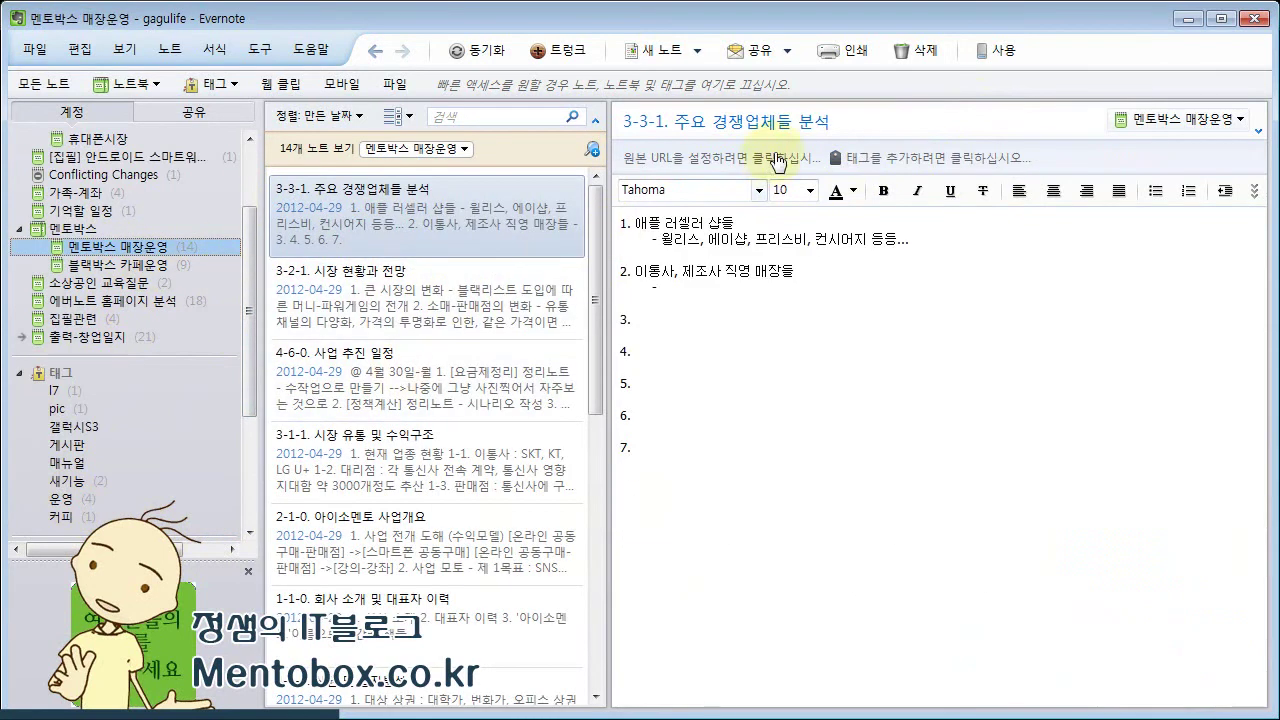
left_click(889, 158)
type("새기")
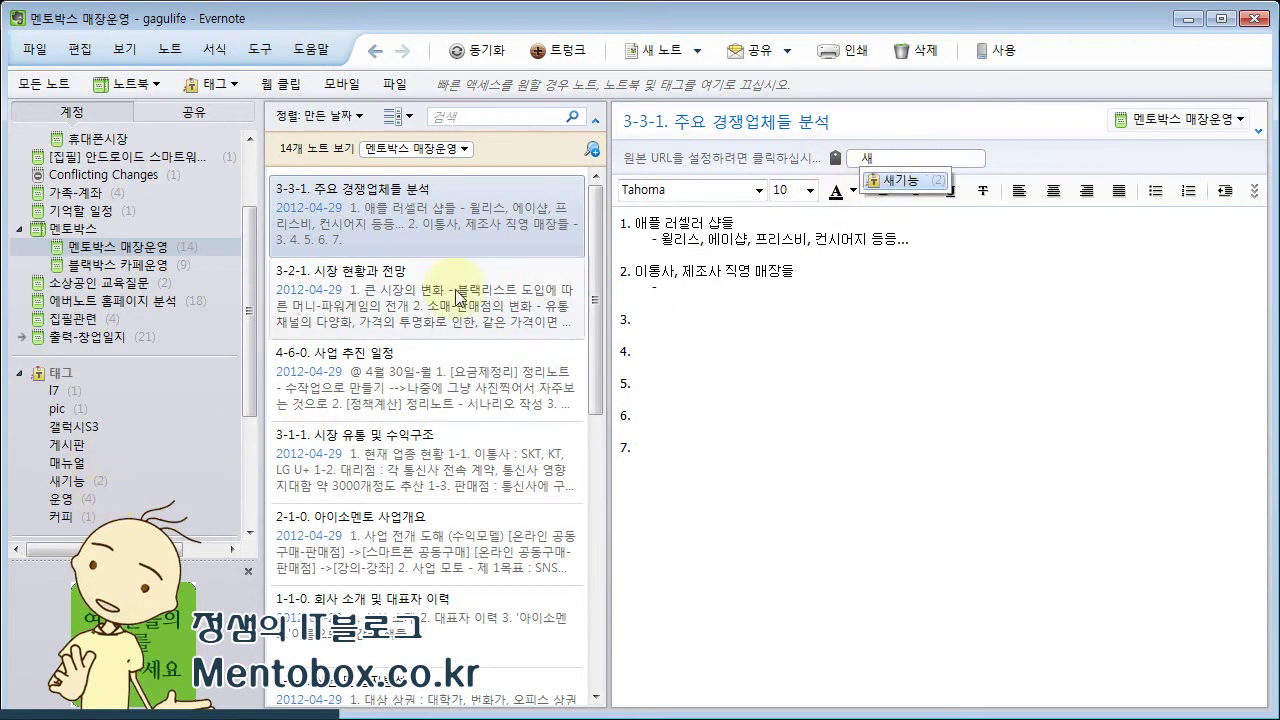
left_click(905, 181)
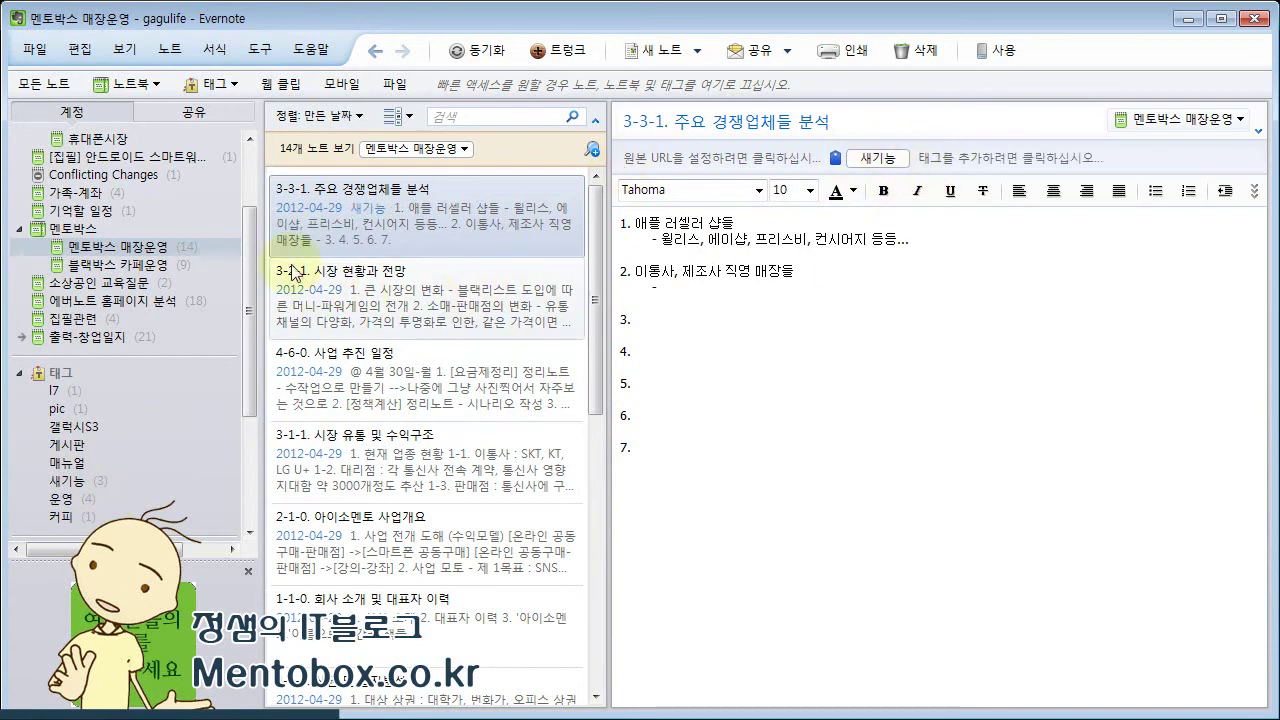
Show the notes of the [언론] 뉴스 notebook stack and filter them by the tag 새기능.
left_click_drag(248, 215, 246, 140)
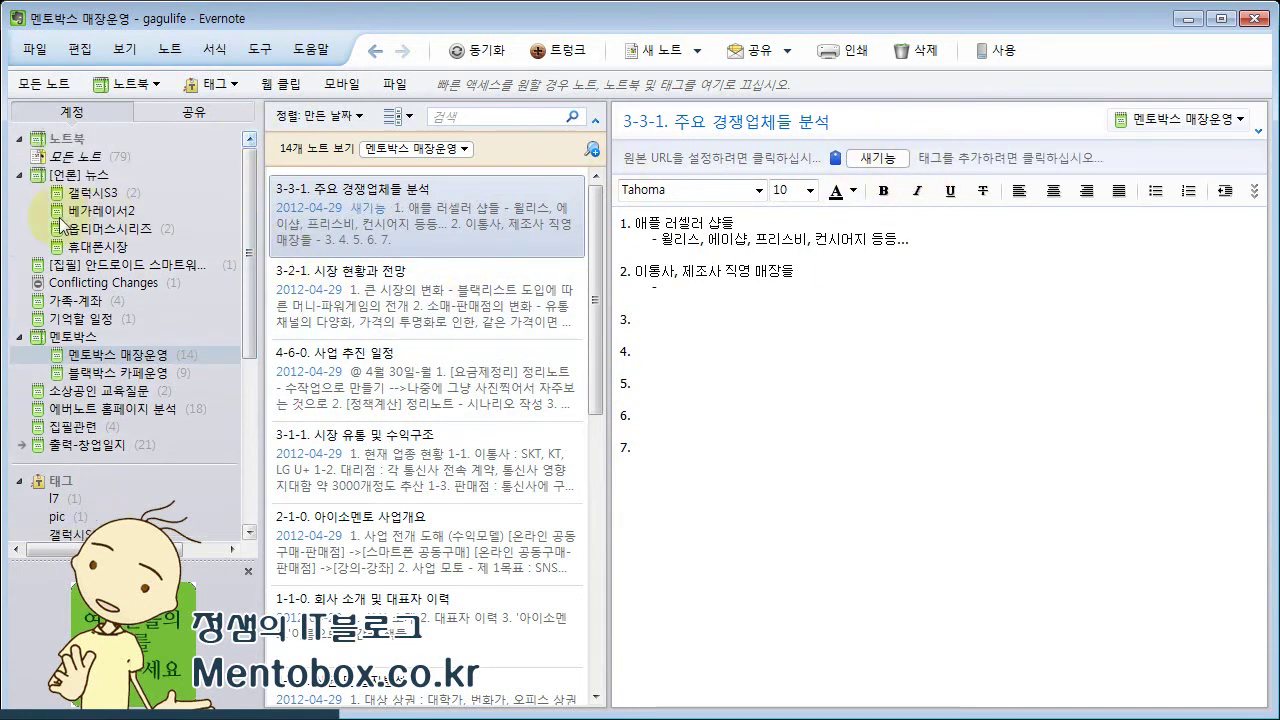
left_click(80, 177)
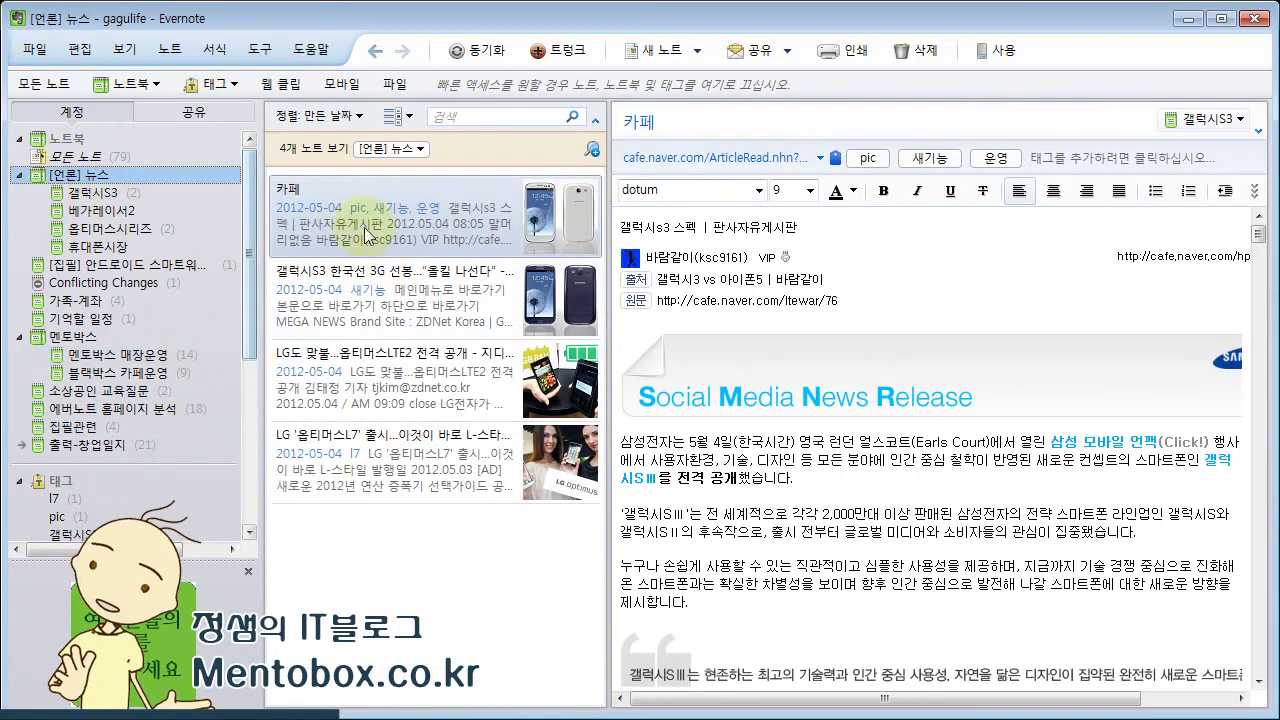
left_click_drag(247, 235, 247, 308)
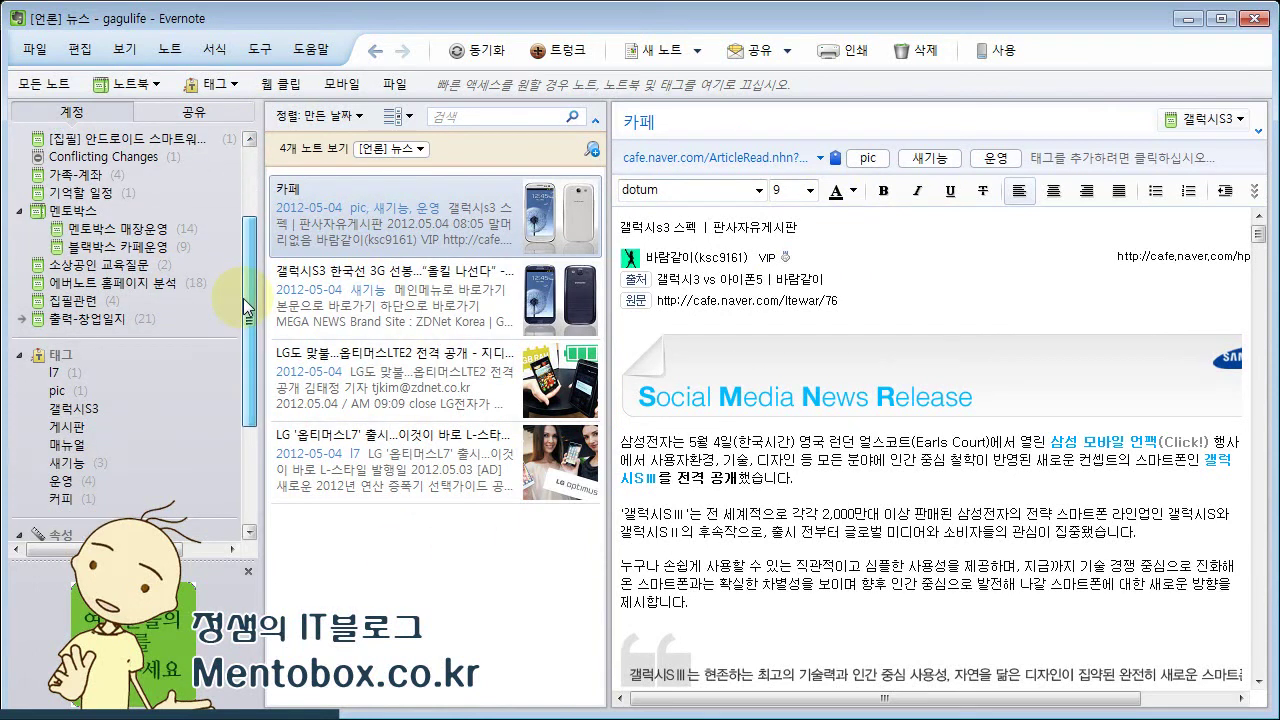
left_click(85, 462)
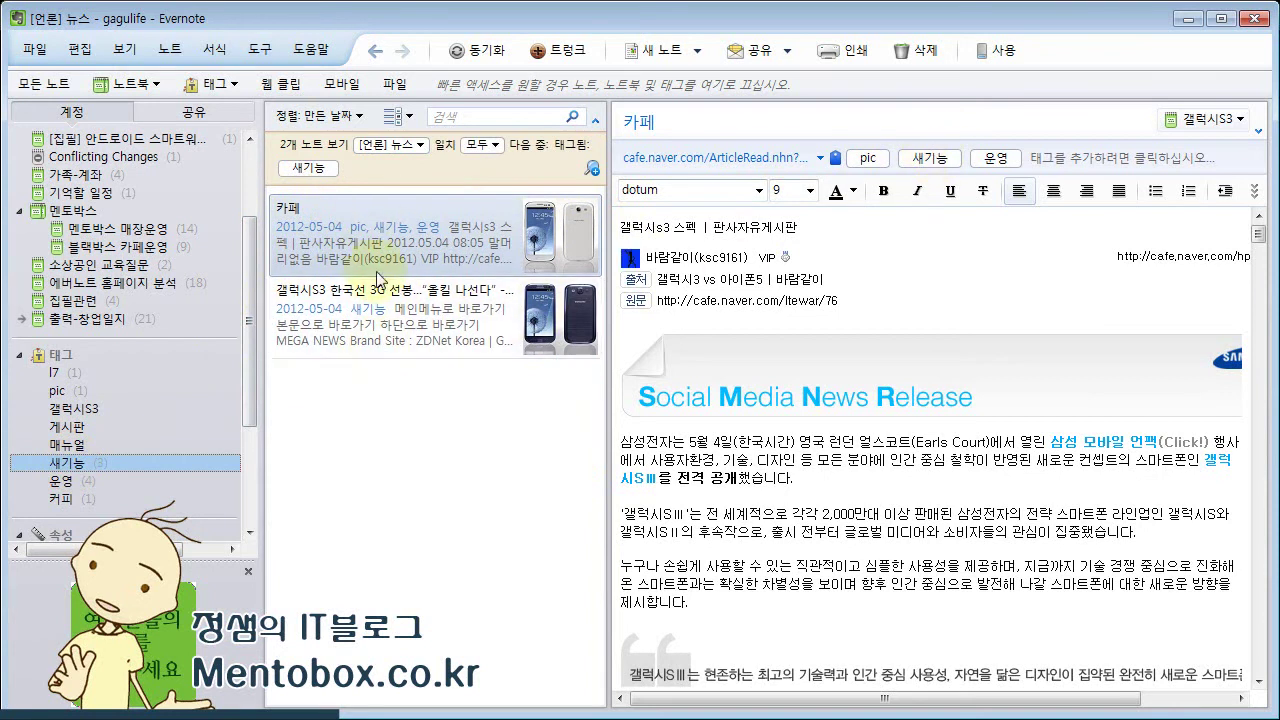
View the notes in the 멘토박스 매장운영 notebook and compare them with those in the [언론] 뉴스 stack.
left_click_drag(250, 234, 258, 170)
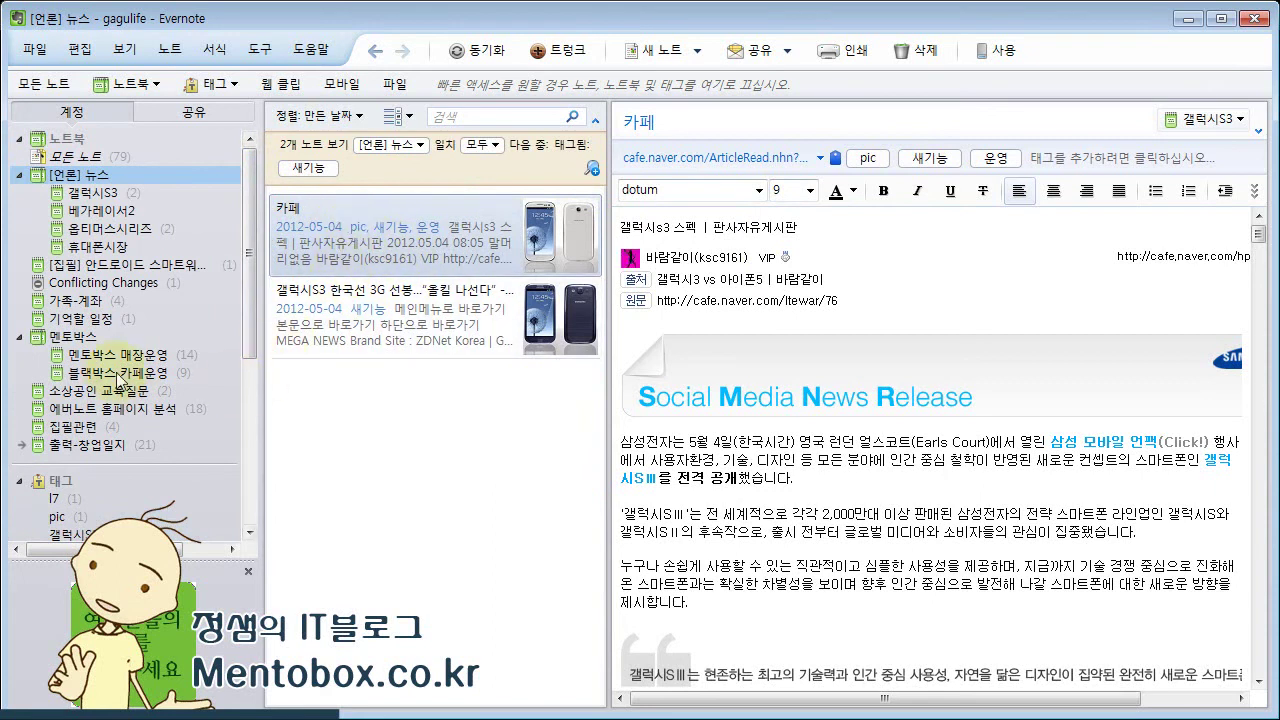
left_click(83, 357)
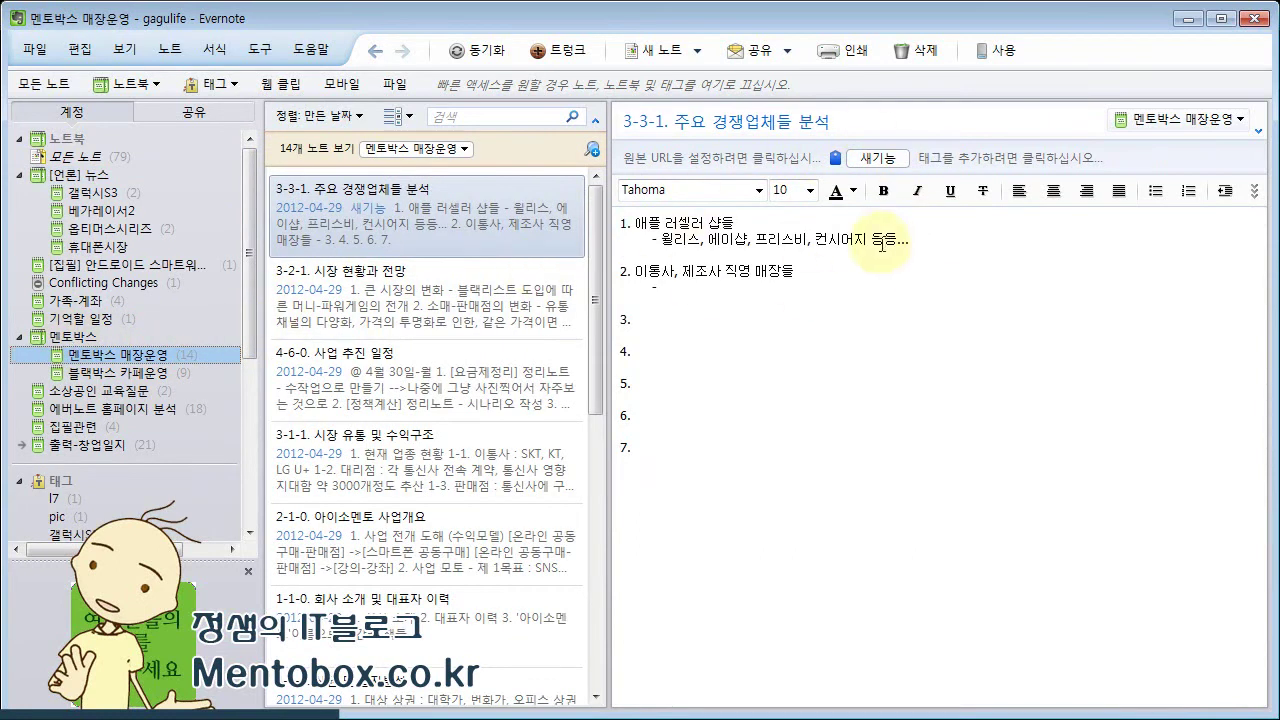
left_click(84, 177)
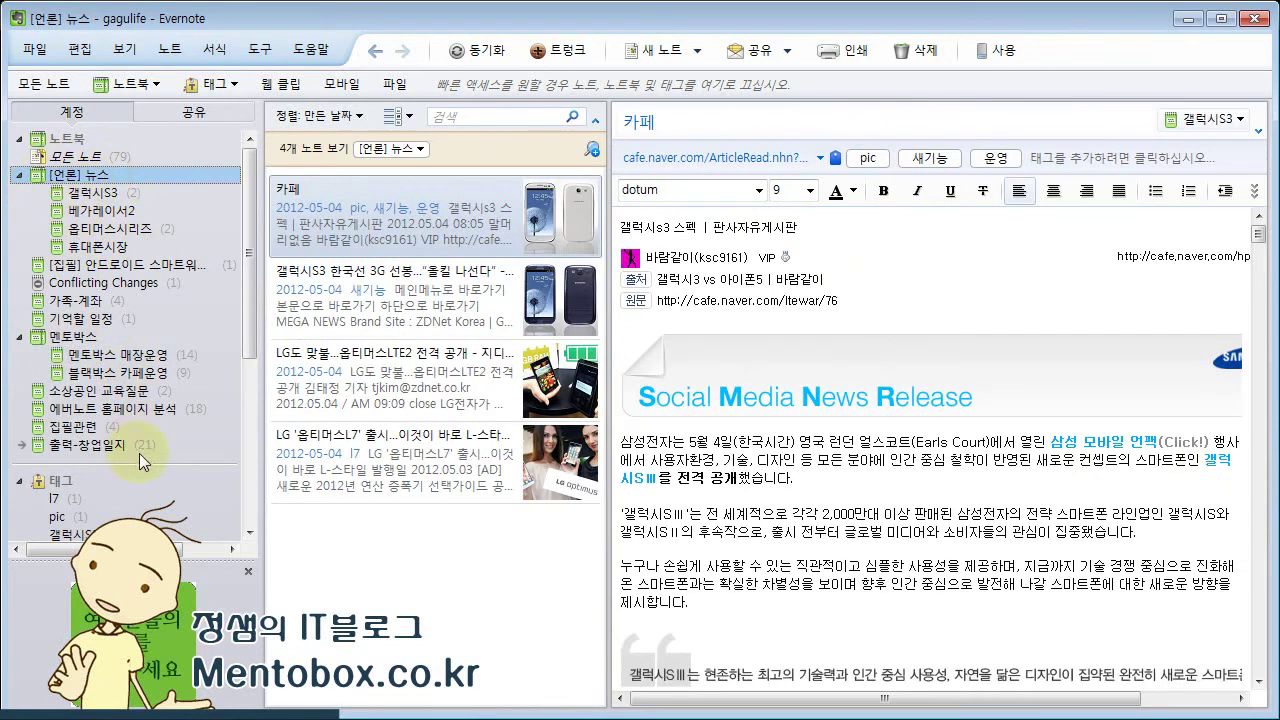
scroll(232, 420, "down", 3)
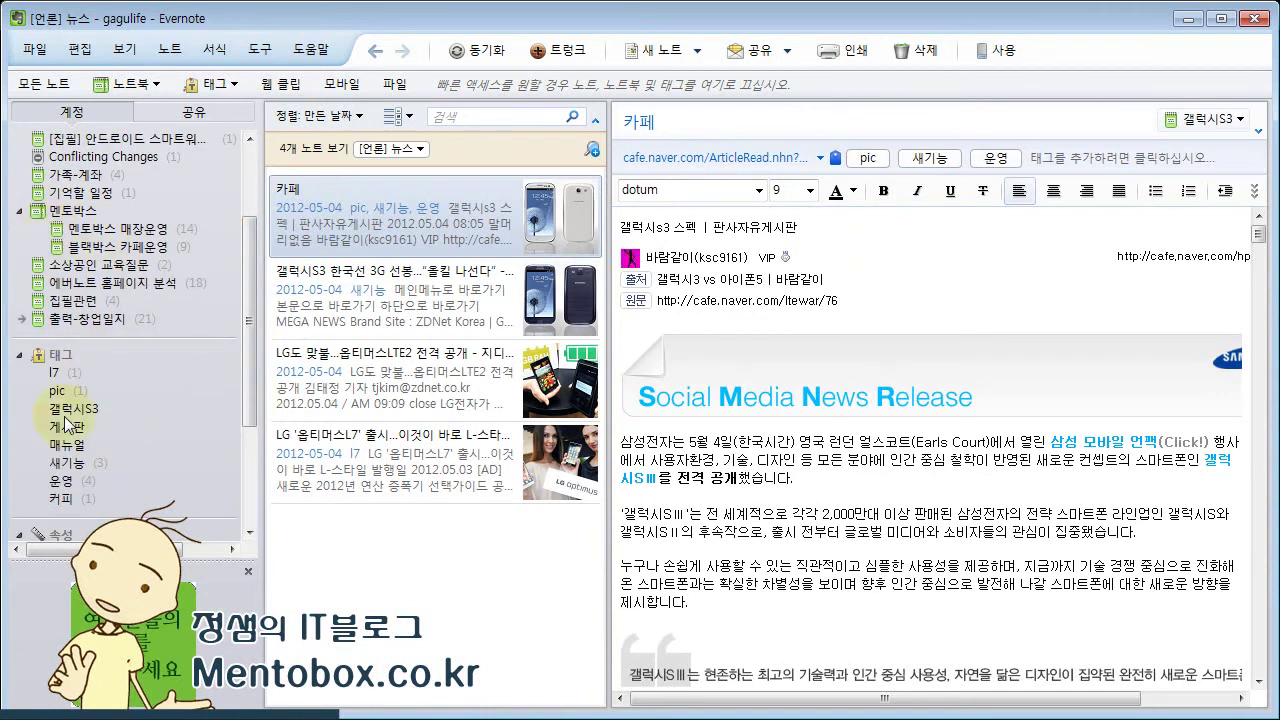
Filter all notebooks by the tag 새기능 and remove that tag from the note "3-3-1. 주요 경쟁업체들 분석".
left_click_drag(251, 232, 257, 172)
left_click(88, 140)
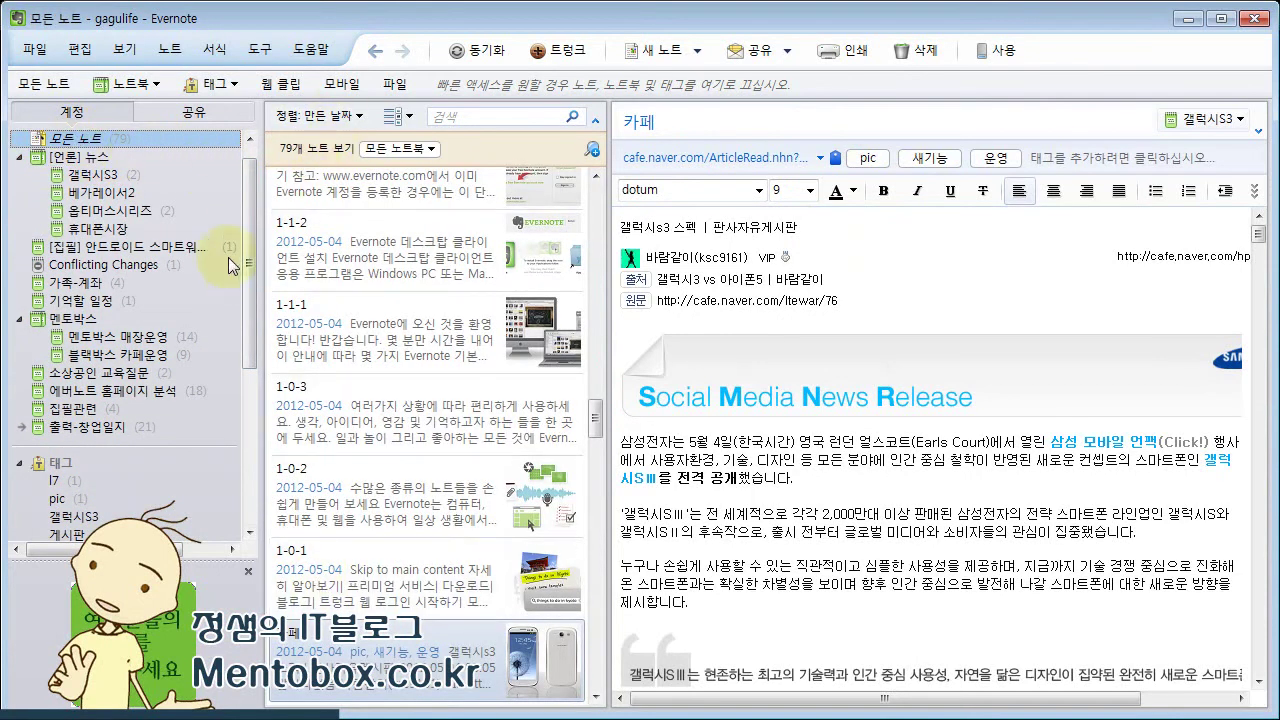
scroll(251, 350, "down", 2)
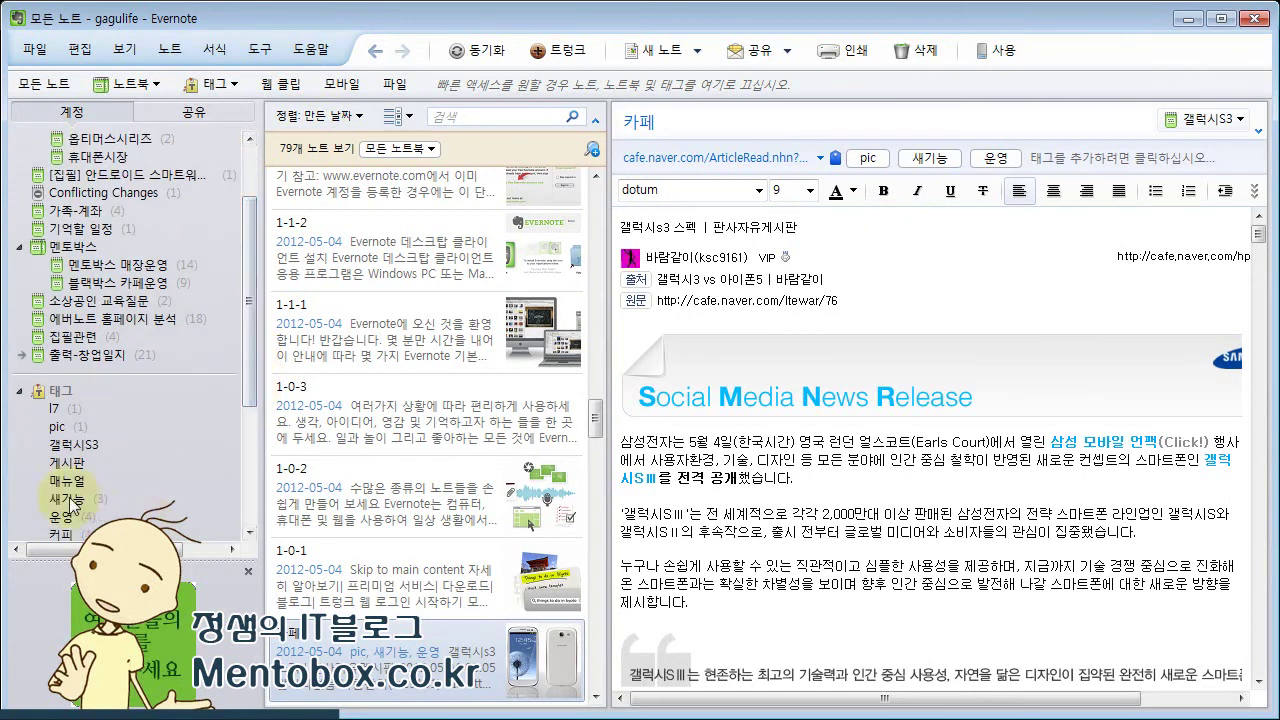
left_click(172, 499)
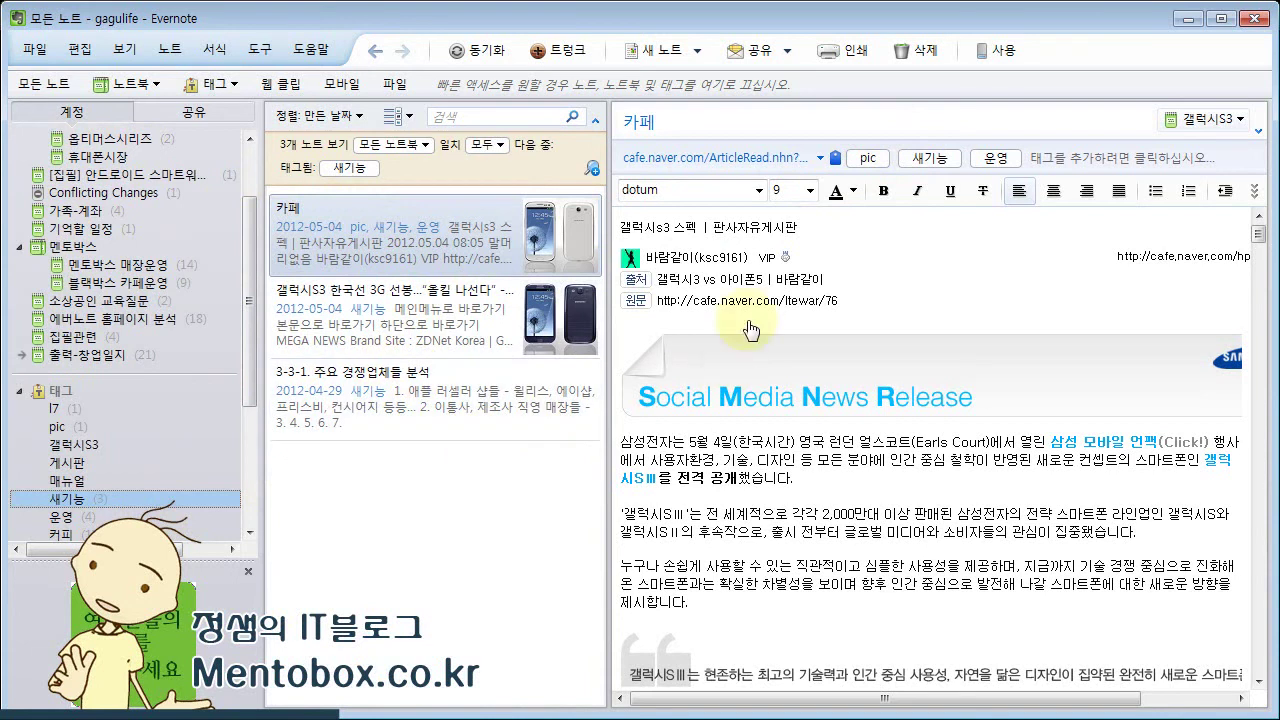
left_click(498, 404)
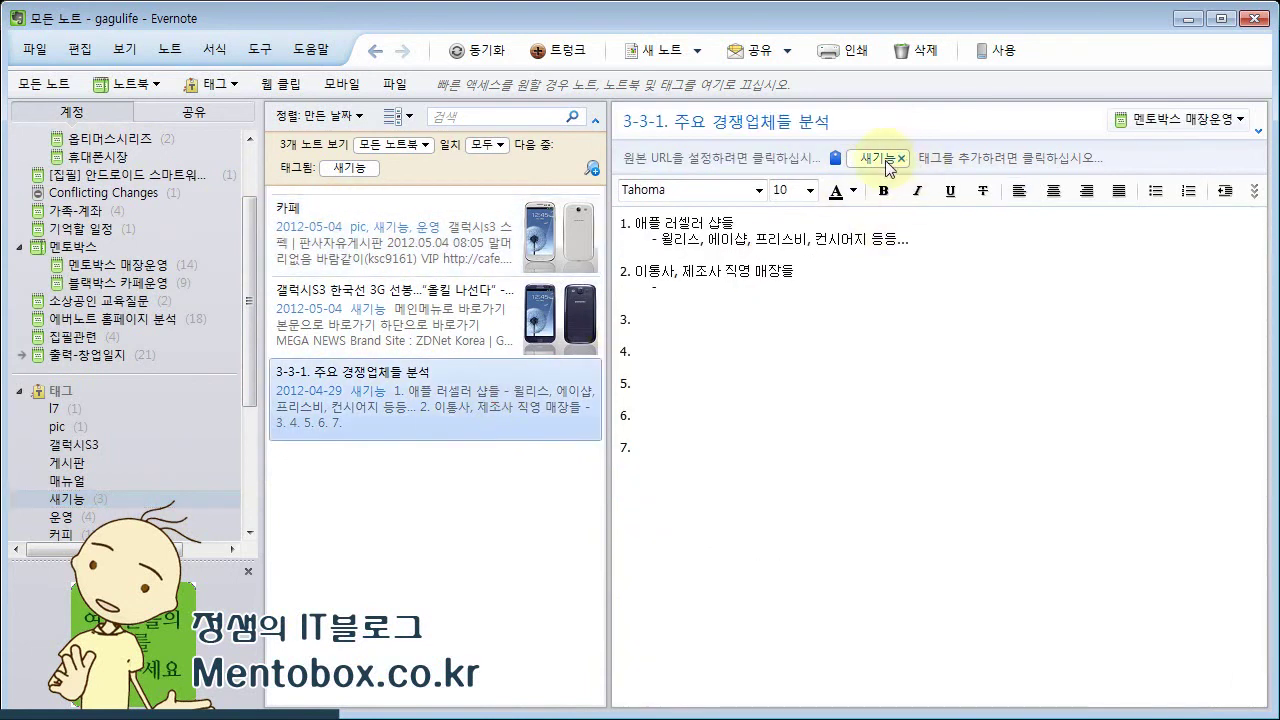
left_click(903, 163)
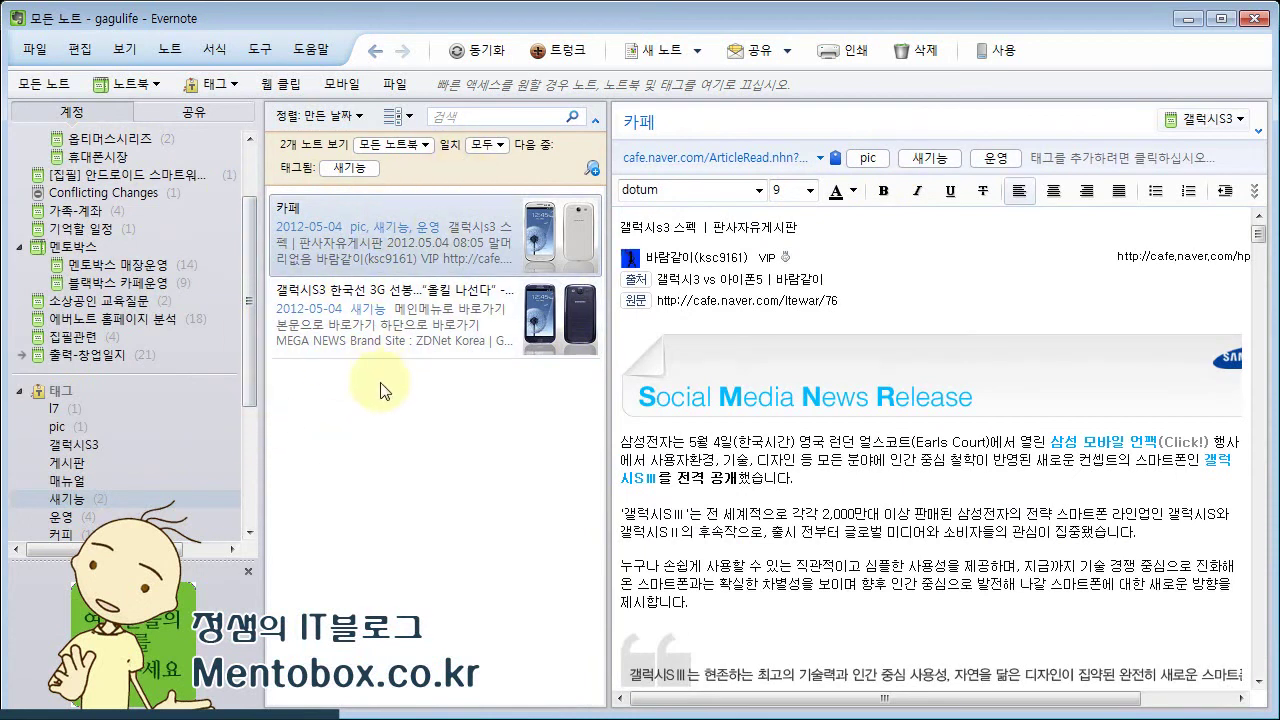
Filter all notebooks by the tag 운영 and look through its notes, including "1-0-9 [근미래 펼쳐나갈 마케팅계획]" and "4-5-0. 웹페이지 운영 계획".
left_click_drag(250, 374, 262, 350)
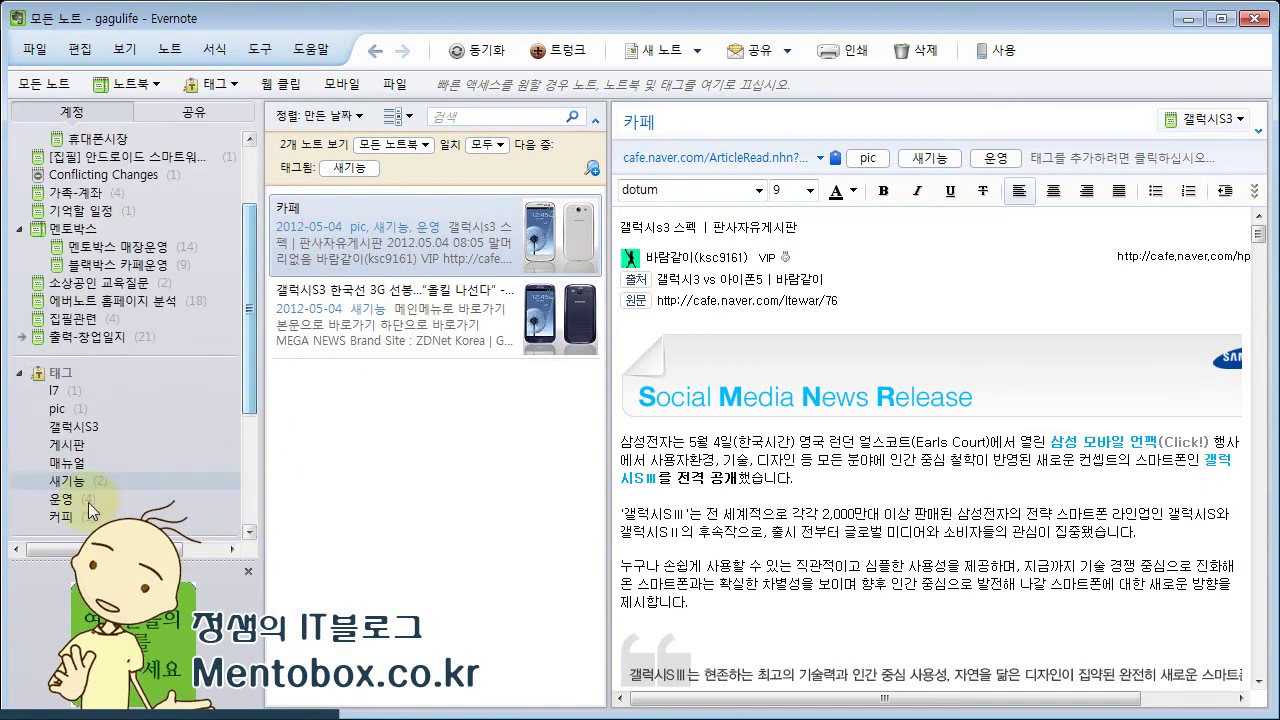
left_click(89, 500)
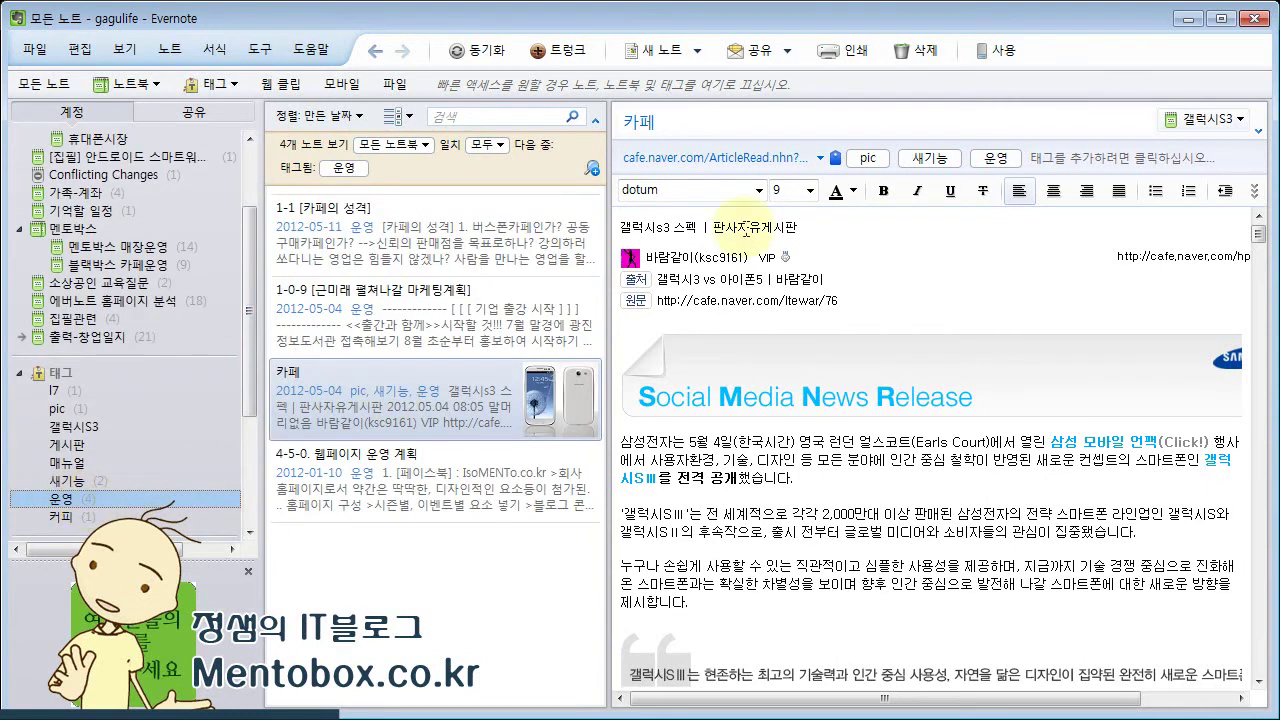
left_click(540, 300)
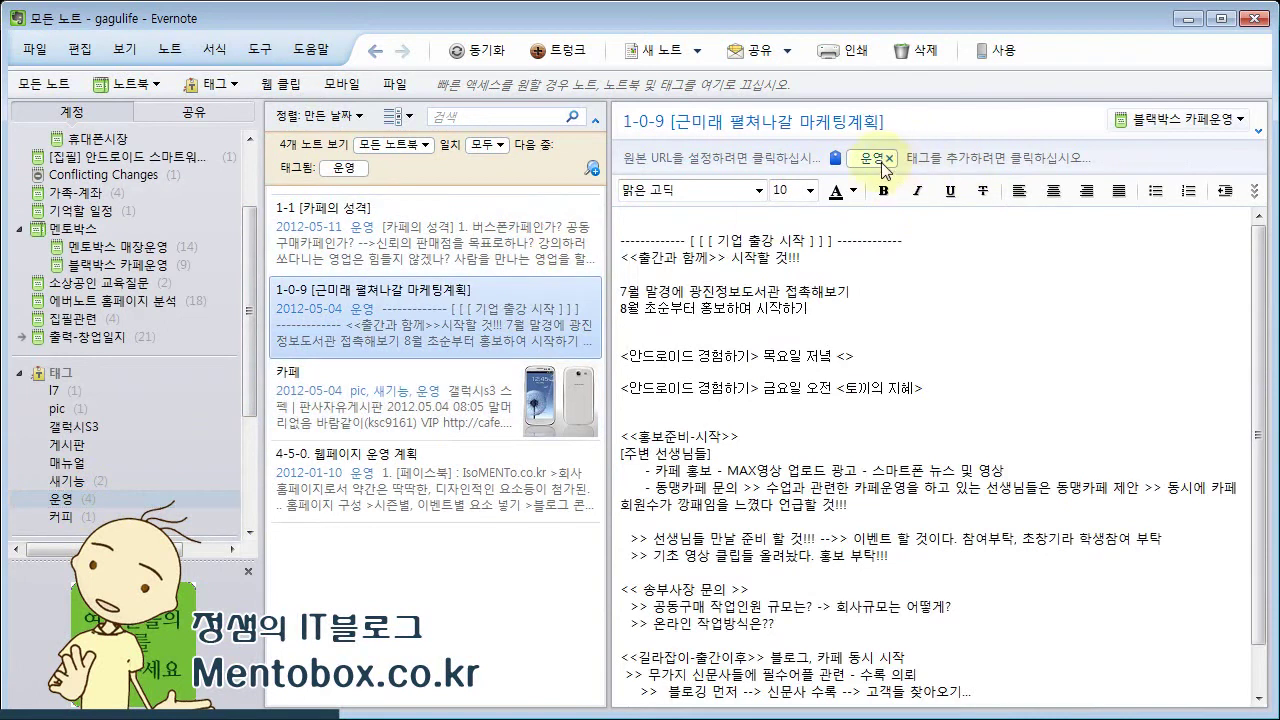
left_click(543, 263)
left_click(515, 458)
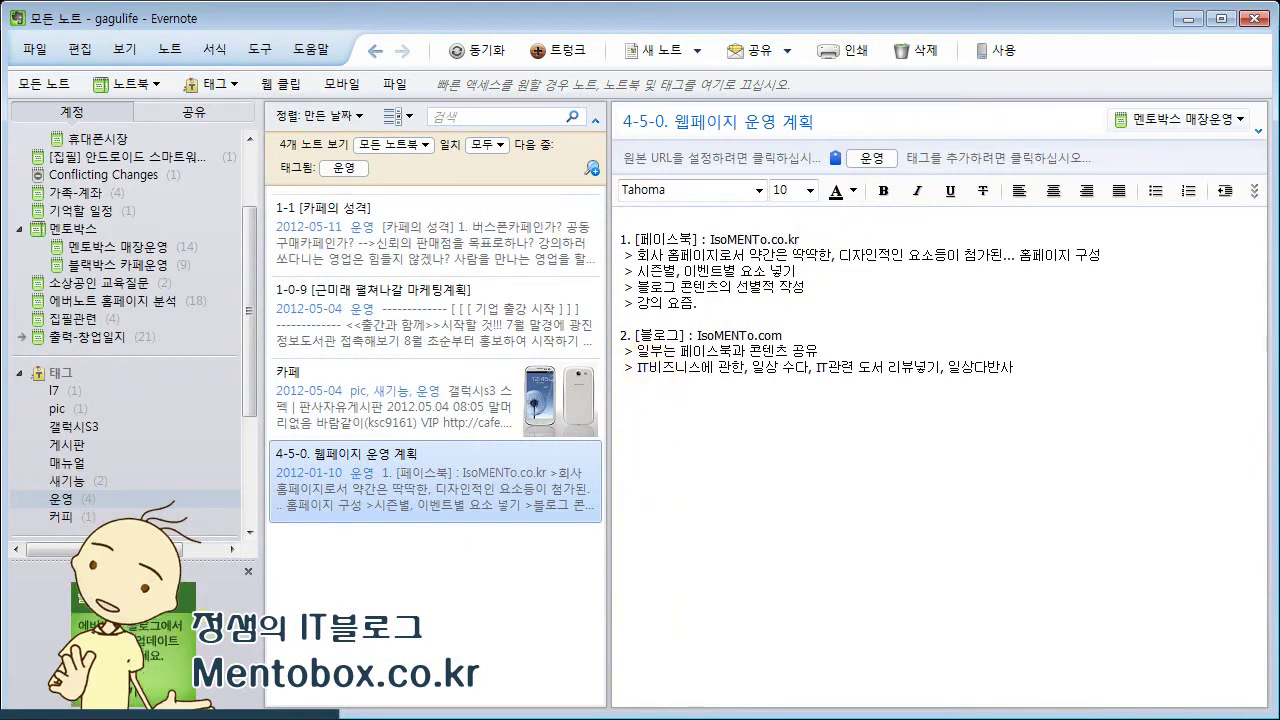
Clear the 운영 tag filter and search all notes for 갤럭시.
left_click(58, 374)
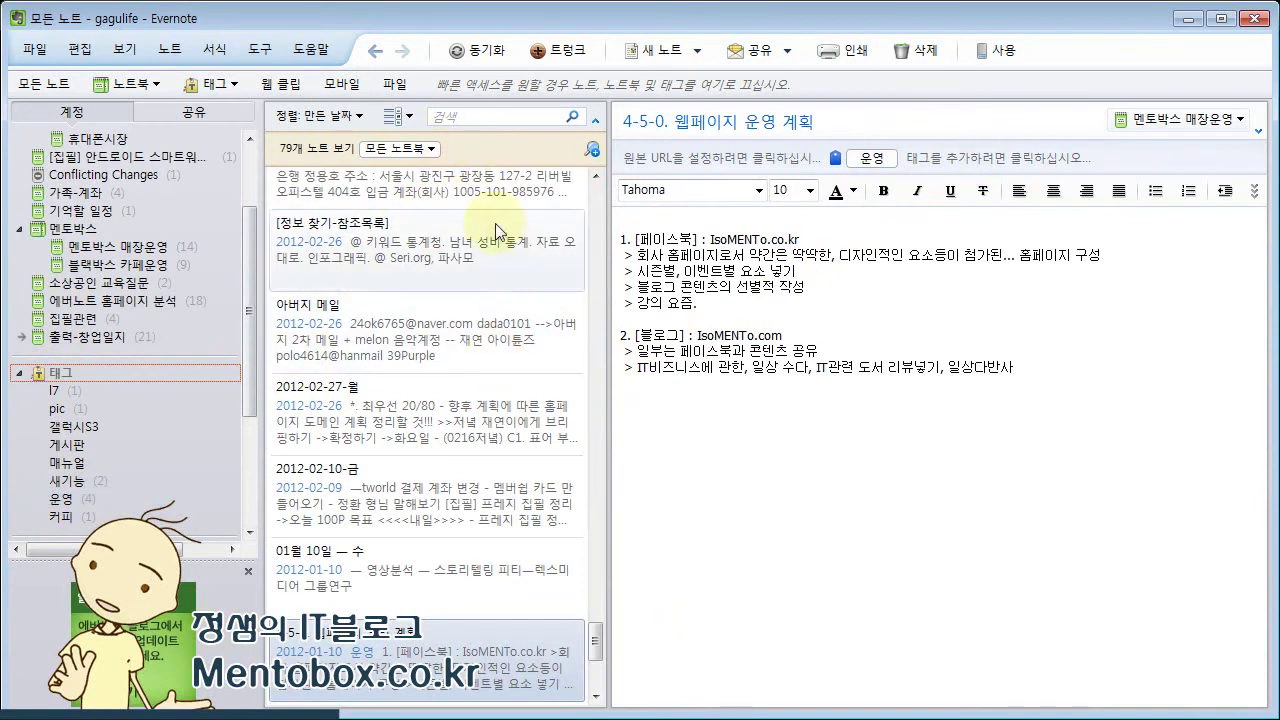
left_click(596, 194)
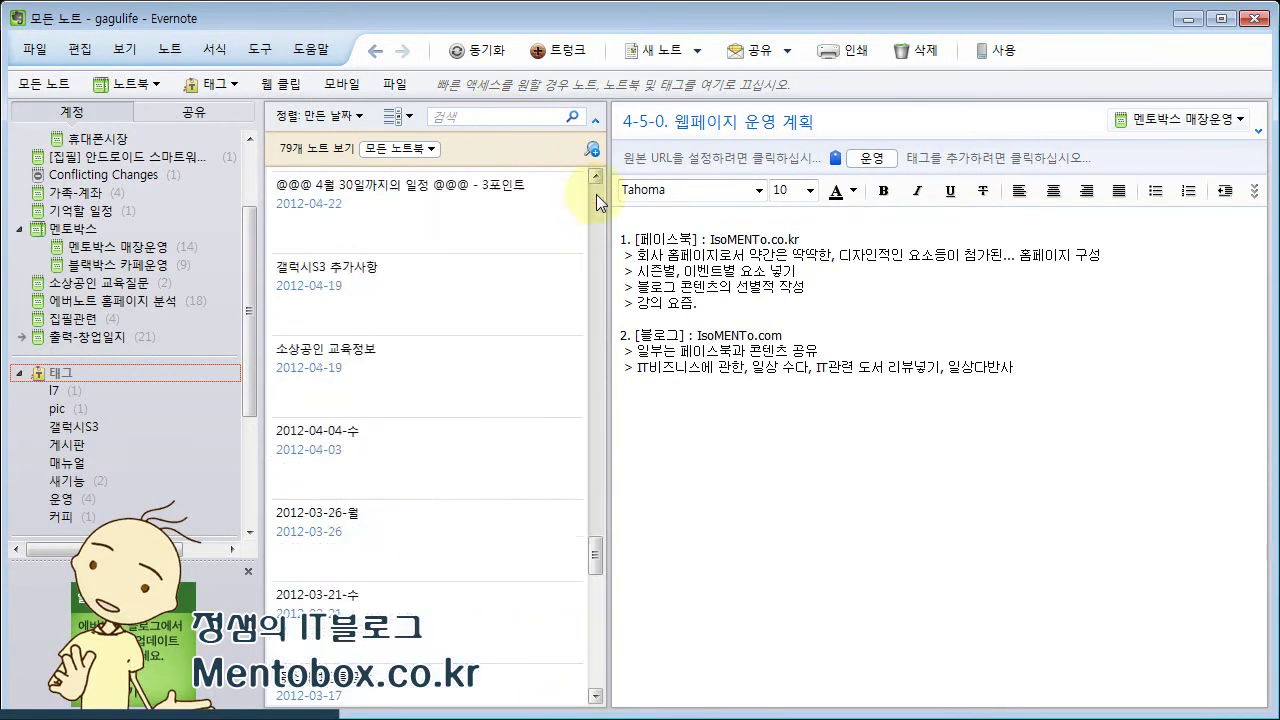
left_click(504, 118)
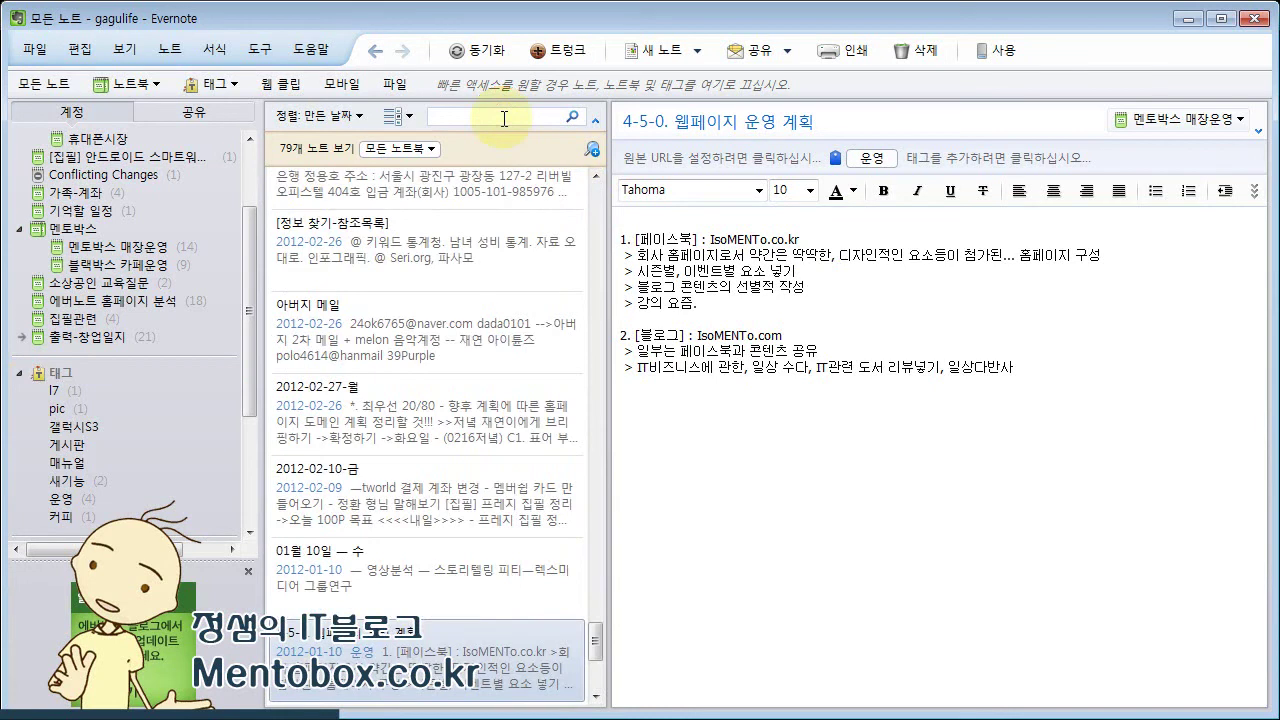
type("갤러")
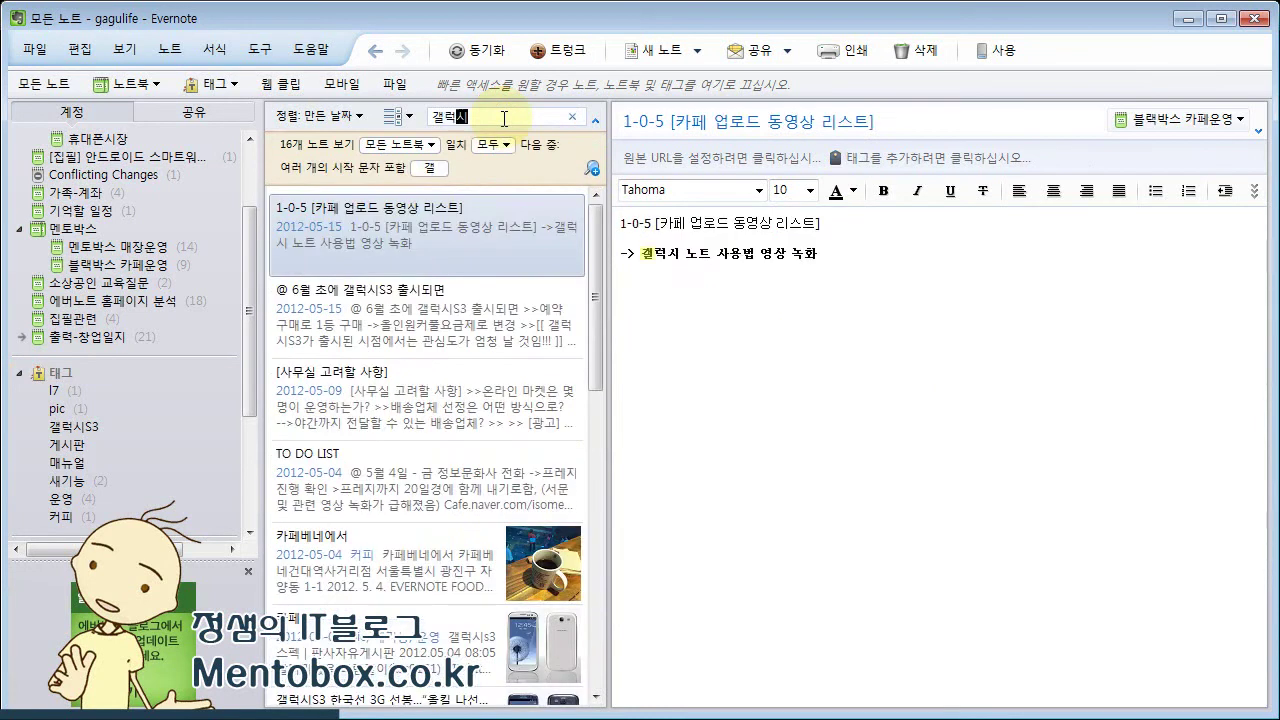
type("ㄱ시")
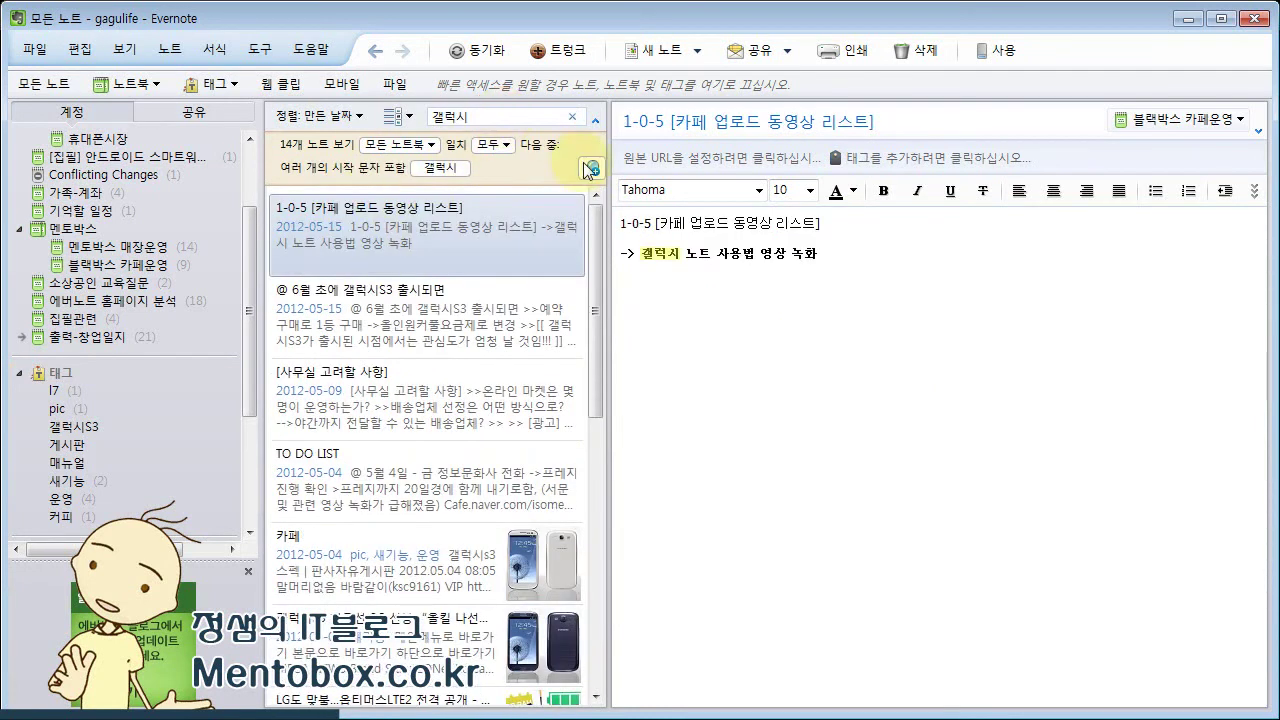
Look through the search results from "@ 6월 초에 갤럭시S3 출시되면" down to the 카페 note.
left_click(482, 318)
left_click(462, 406)
left_click(428, 495)
left_click(415, 556)
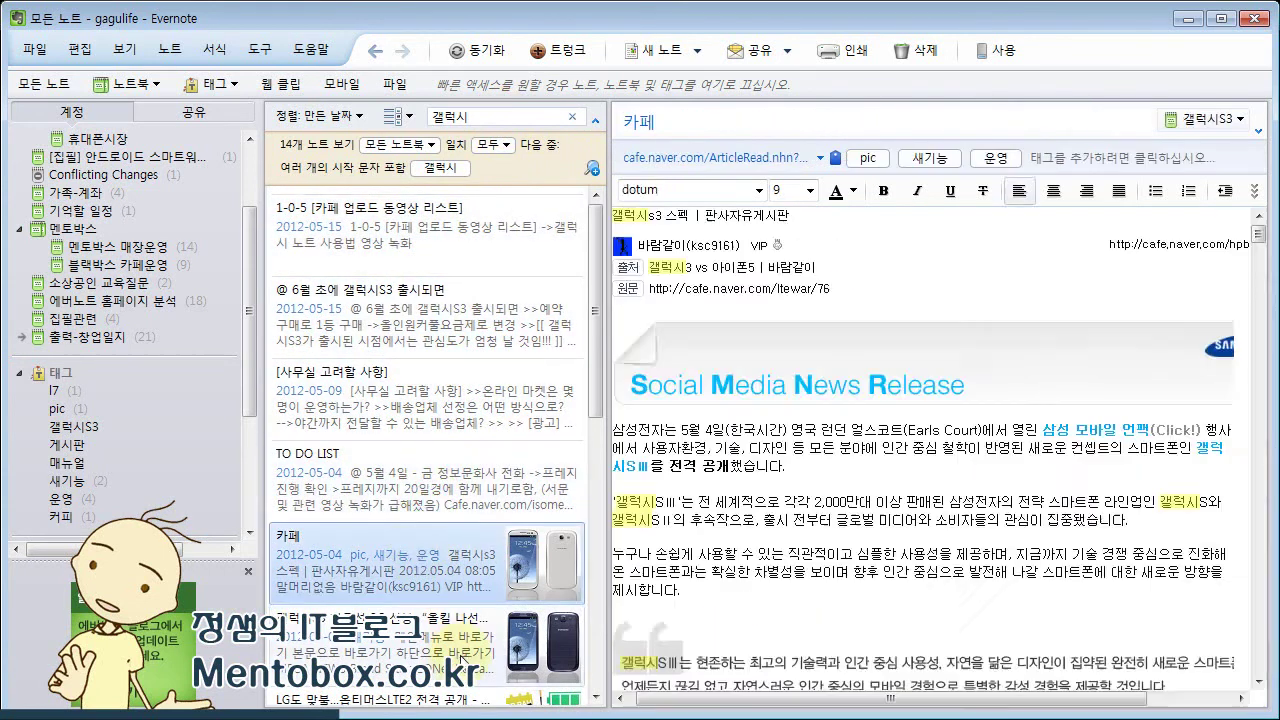
Look through the 갤럭시 search results from the ZDNet 갤럭시S3 article to the note on the 옵티머스LTE2 release.
left_click(455, 636)
scroll(740, 522, "down", 10)
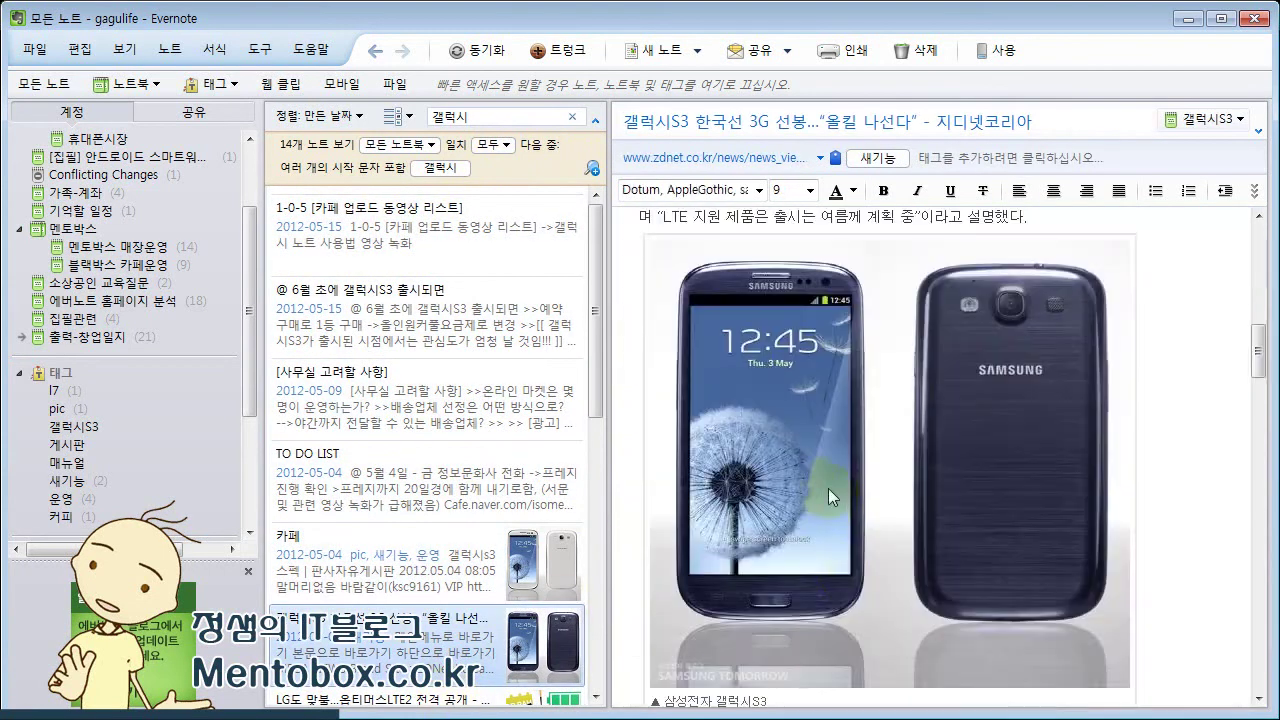
left_click(453, 705)
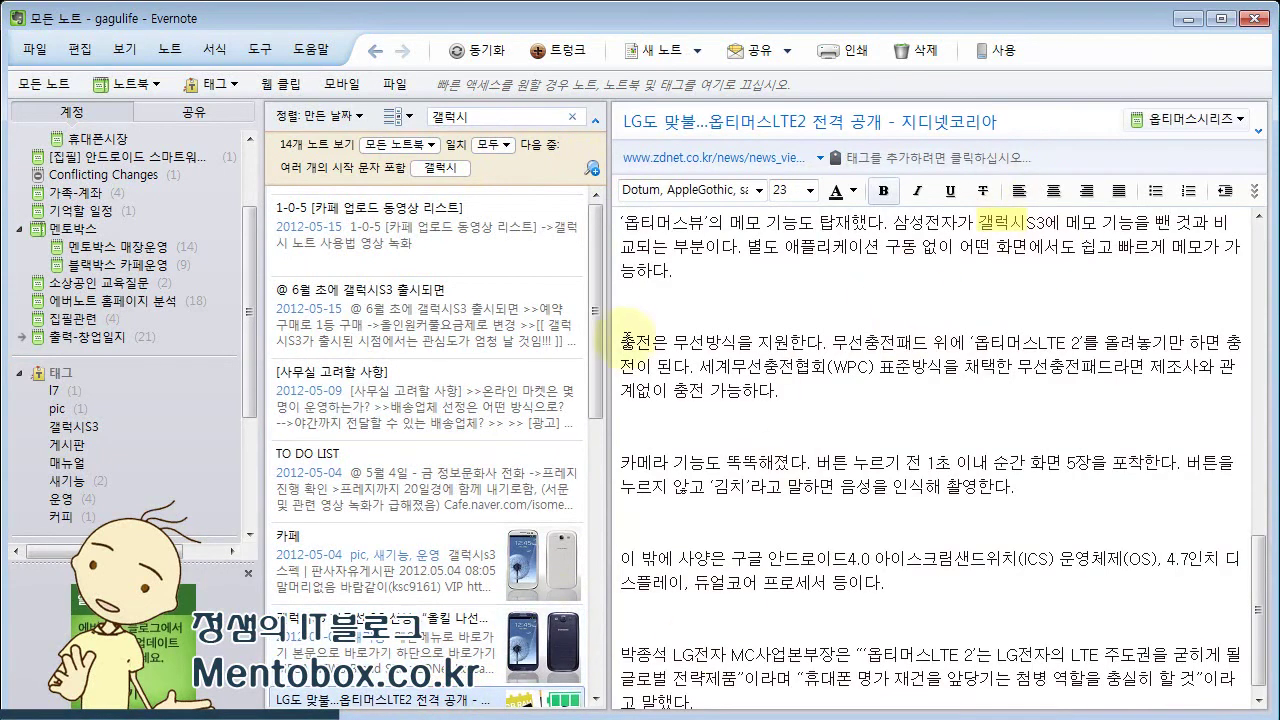
scroll(594, 318, "down", 2)
left_click_drag(591, 318, 592, 194)
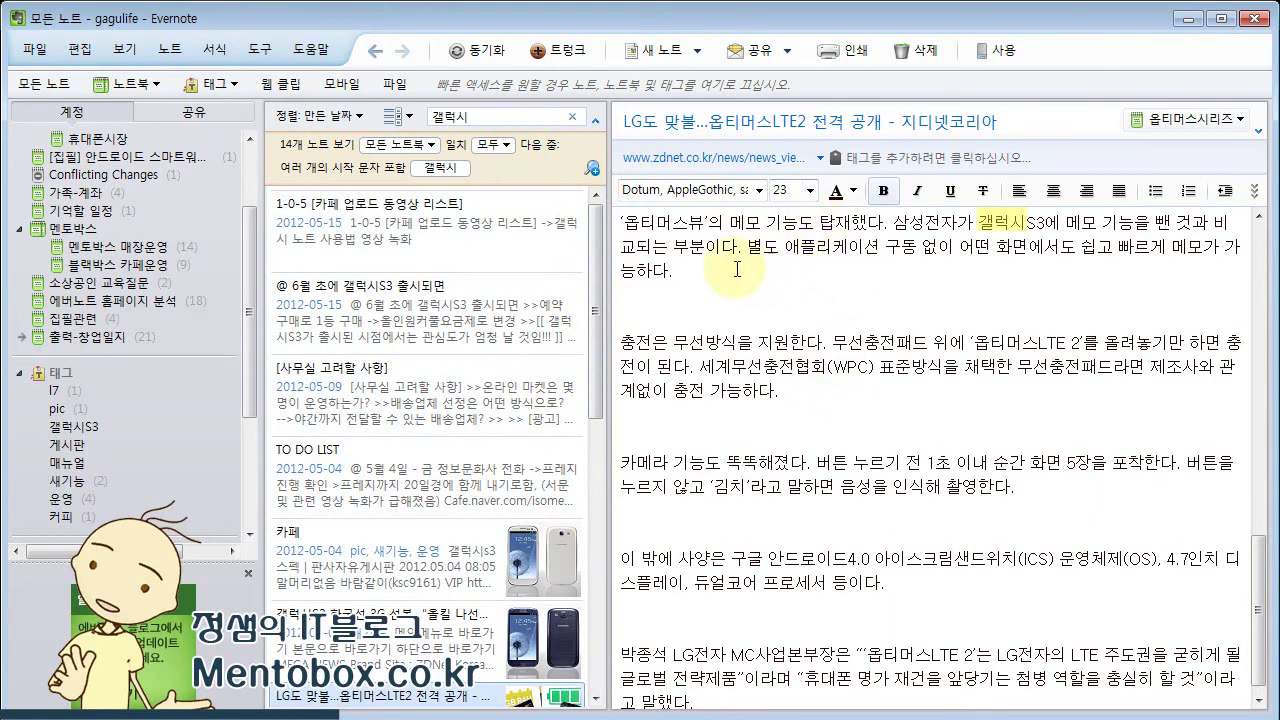
Search all notes for section and examine the highlighted match in the note "2-1-1".
left_click(476, 116)
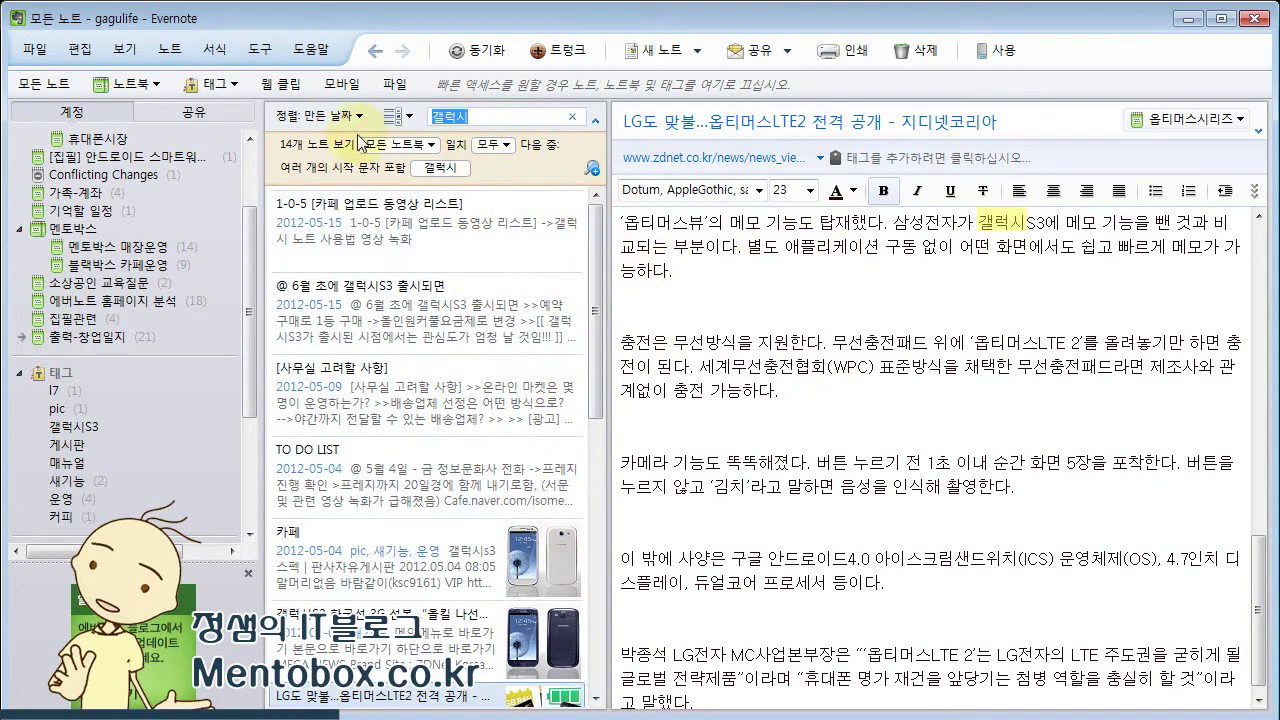
type("se")
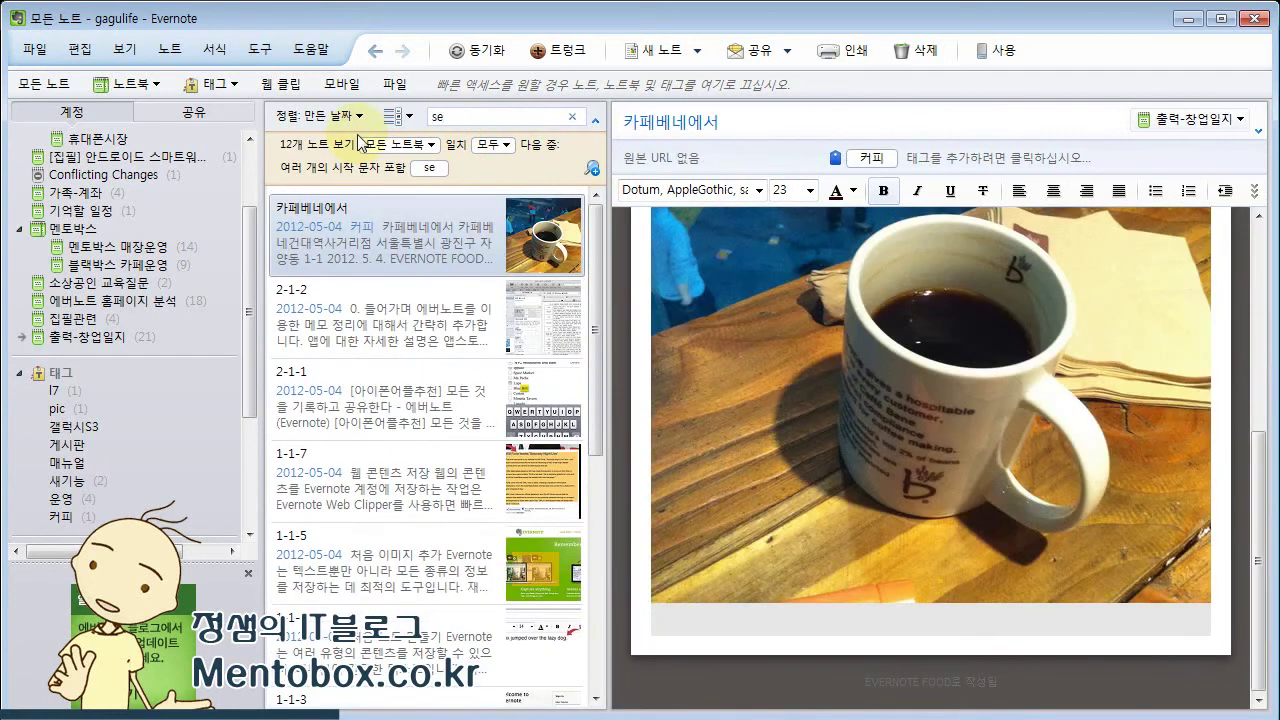
type("ction")
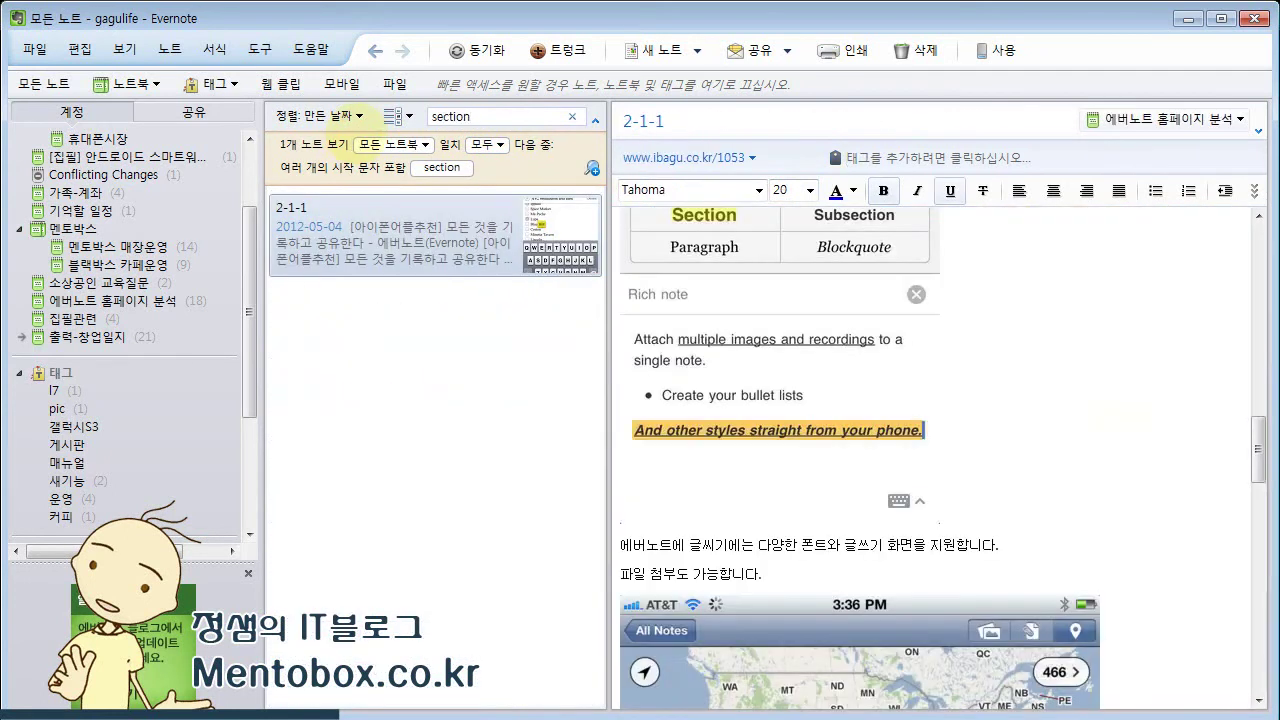
left_click_drag(1258, 434, 1258, 396)
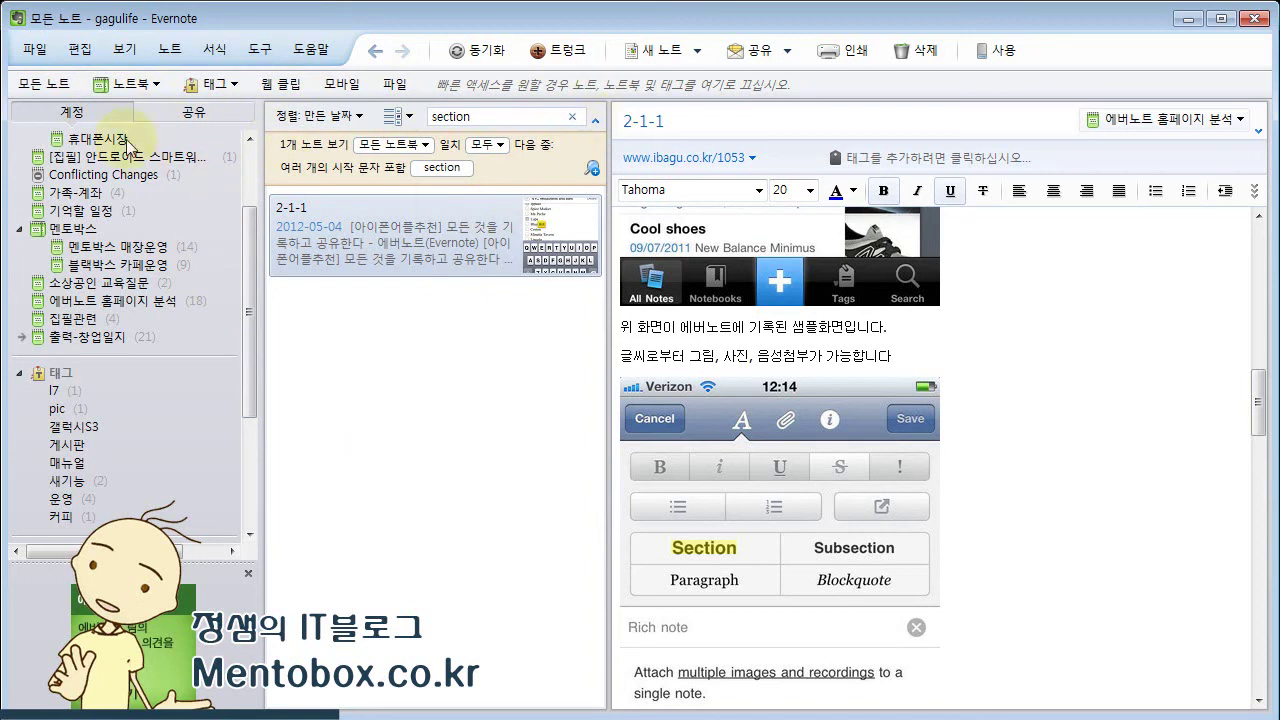
Search the notebooks for 카페 and open the notebook 블랙박스 카페운영.
left_click(153, 93)
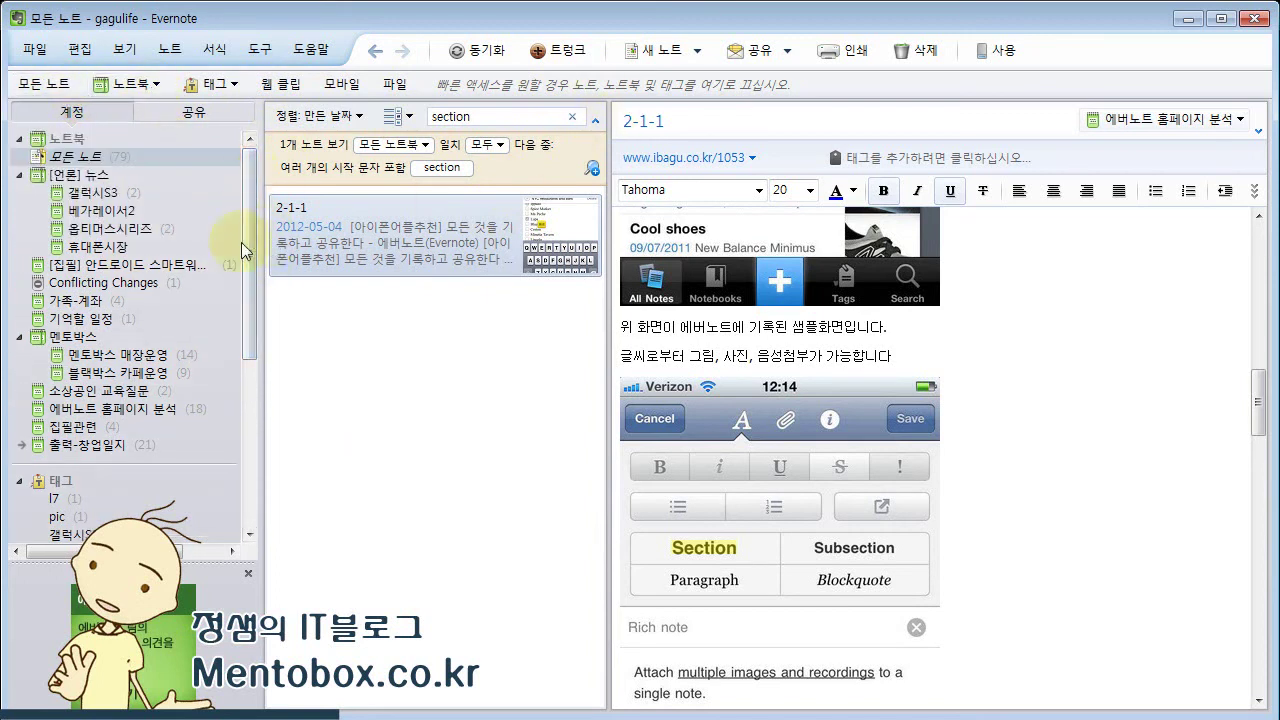
left_click_drag(249, 292, 252, 213)
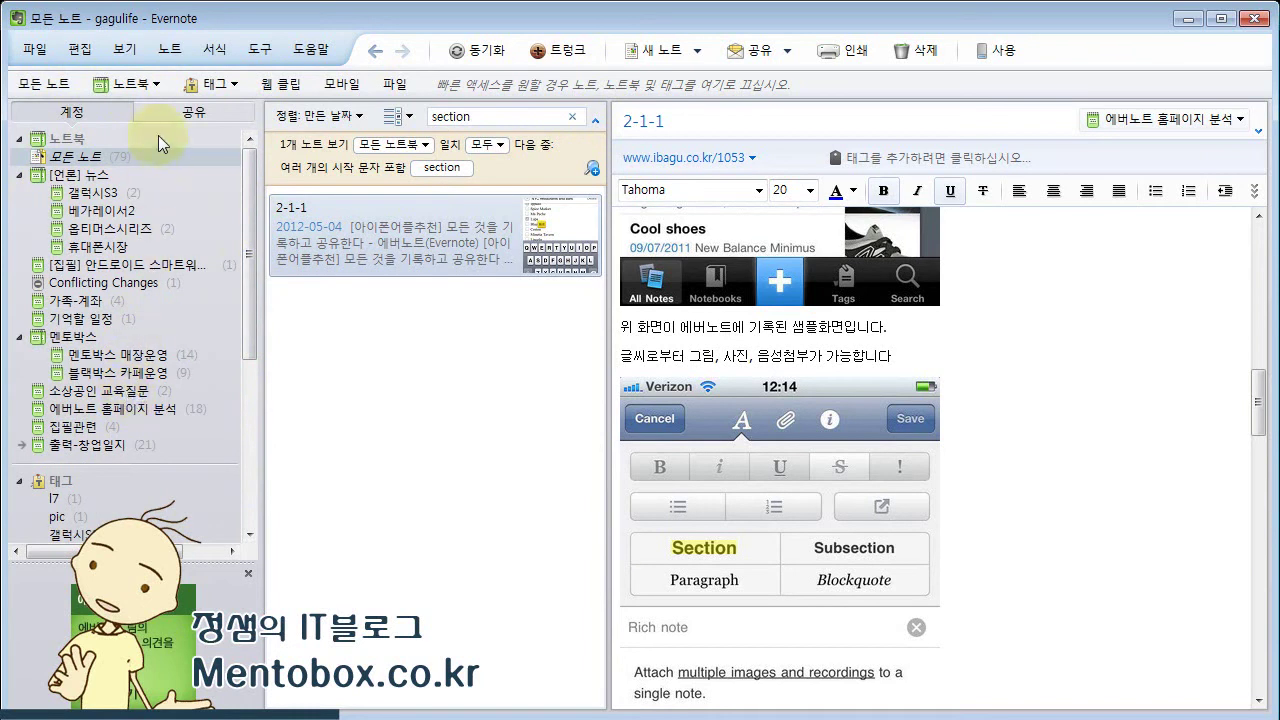
left_click(153, 86)
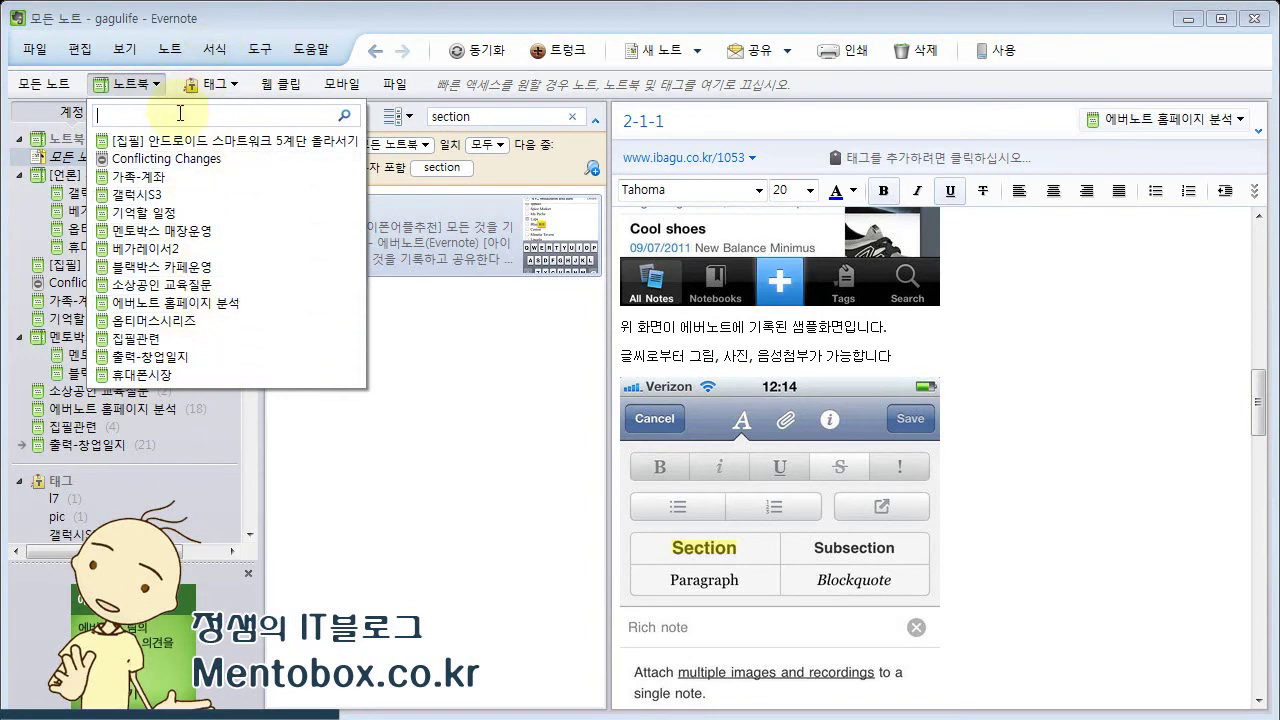
type("z")
type("카페")
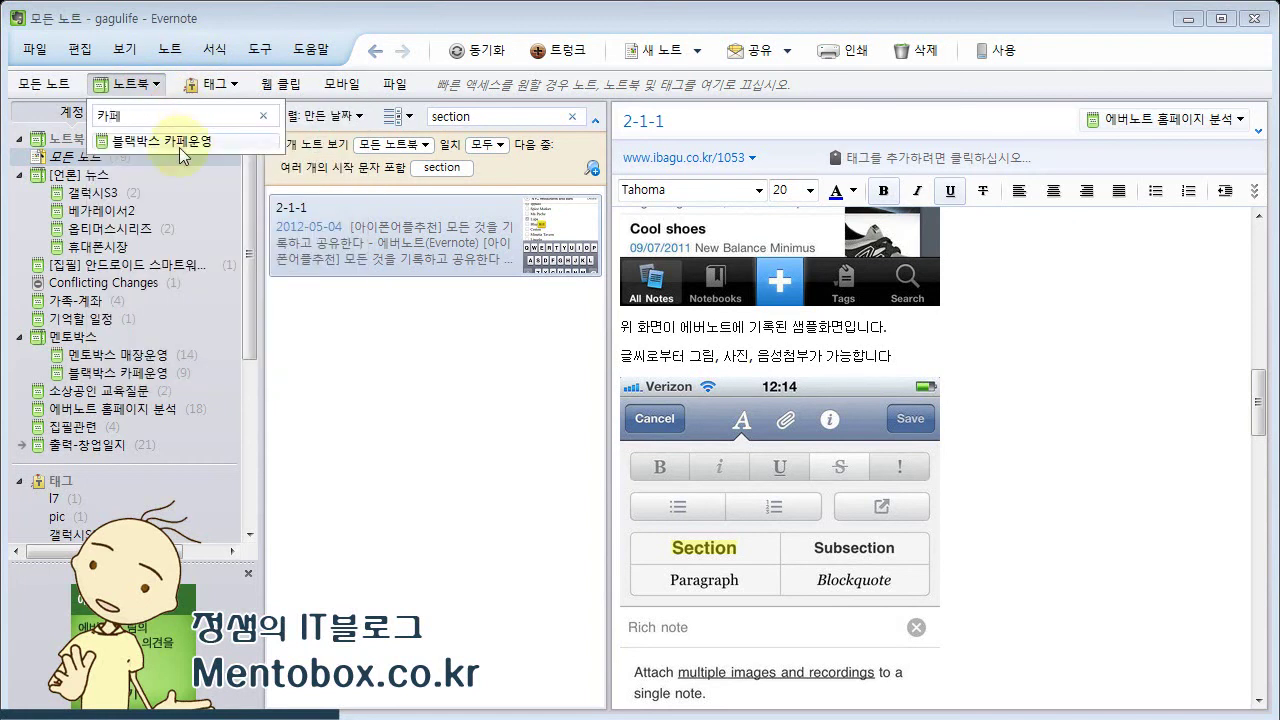
left_click(179, 145)
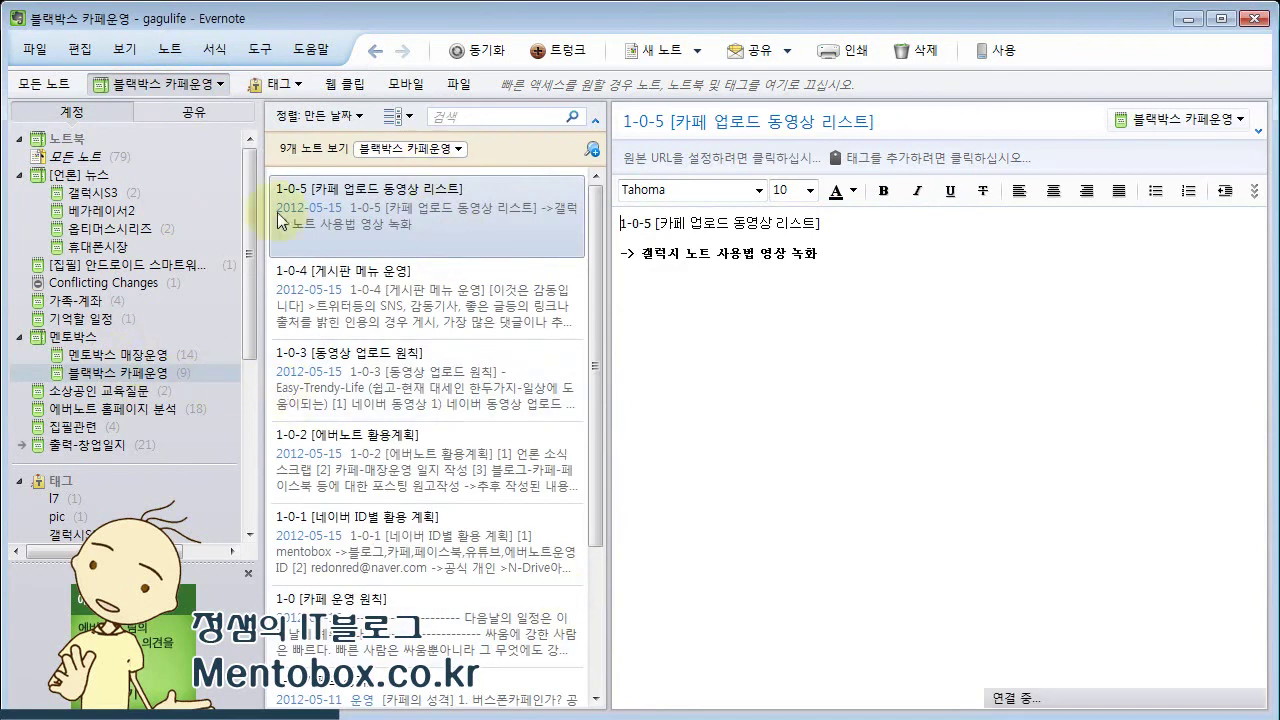
Filter all notebooks by the tag 게시판.
left_click(295, 88)
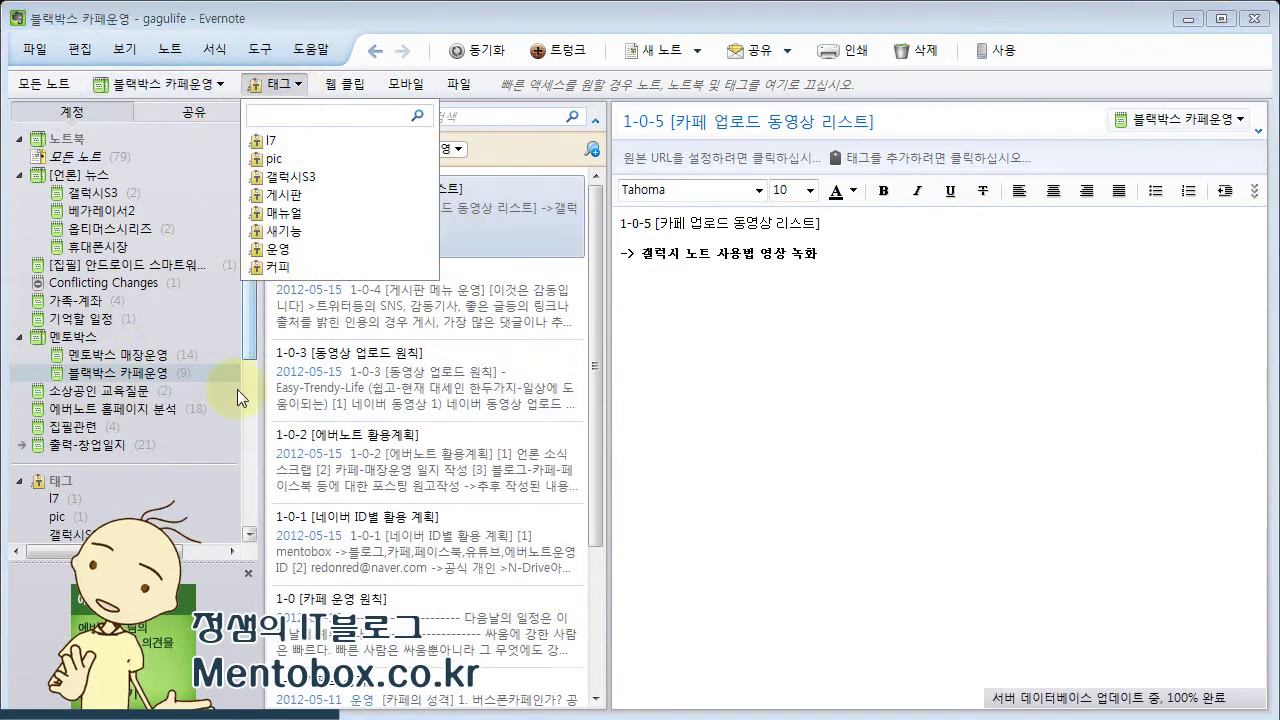
left_click(234, 453)
left_click_drag(251, 299, 263, 274)
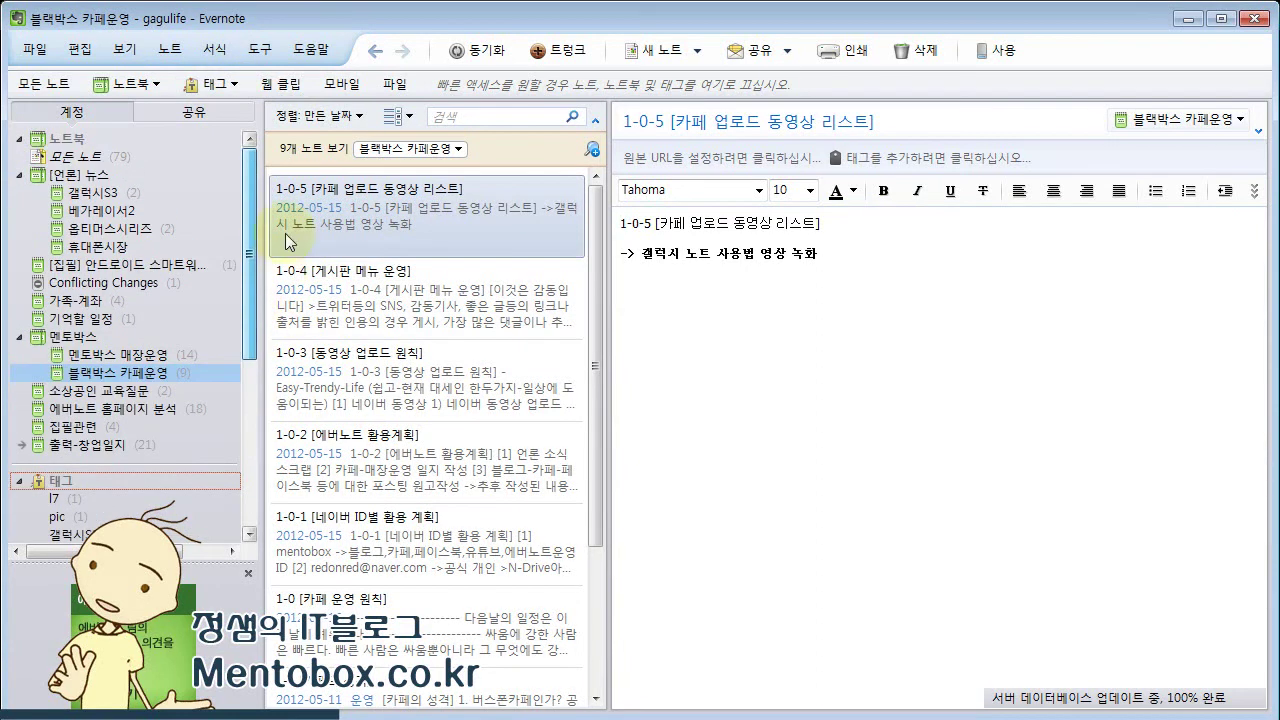
left_click(234, 86)
left_click(218, 194)
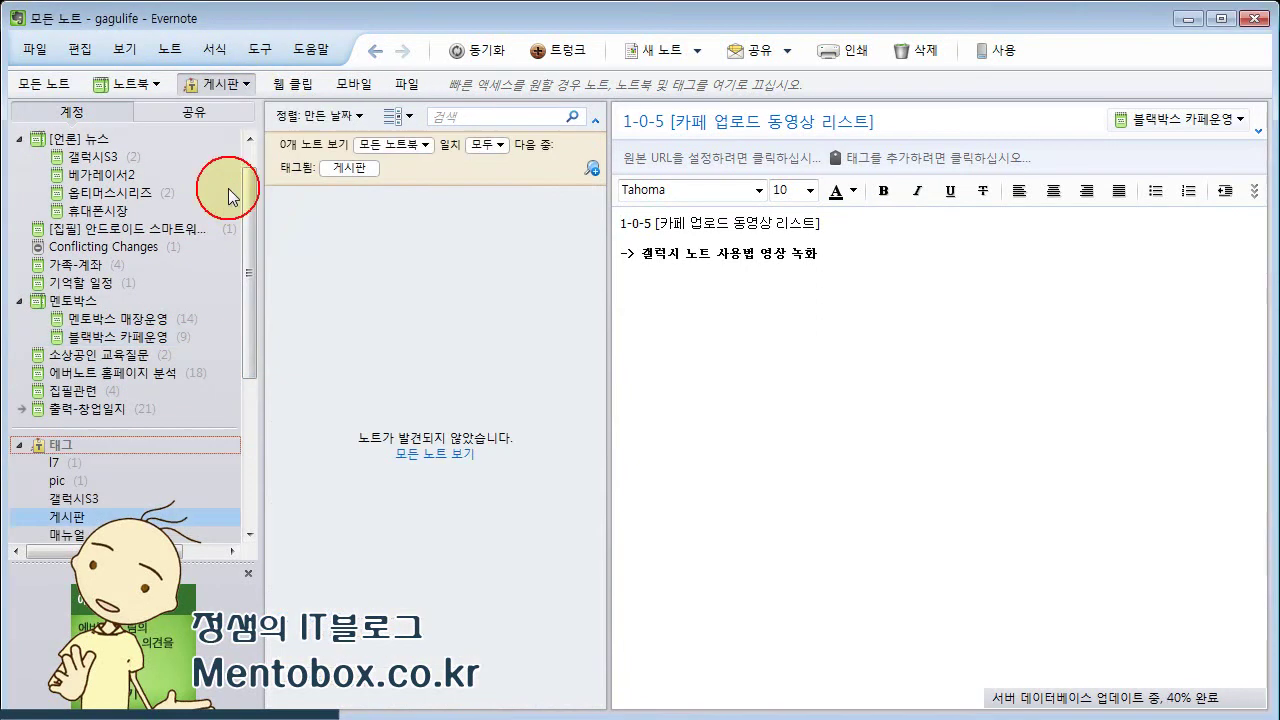
Return to all notes and filter them by the tag 운영.
scroll(249, 190, "up", 2)
left_click(66, 158)
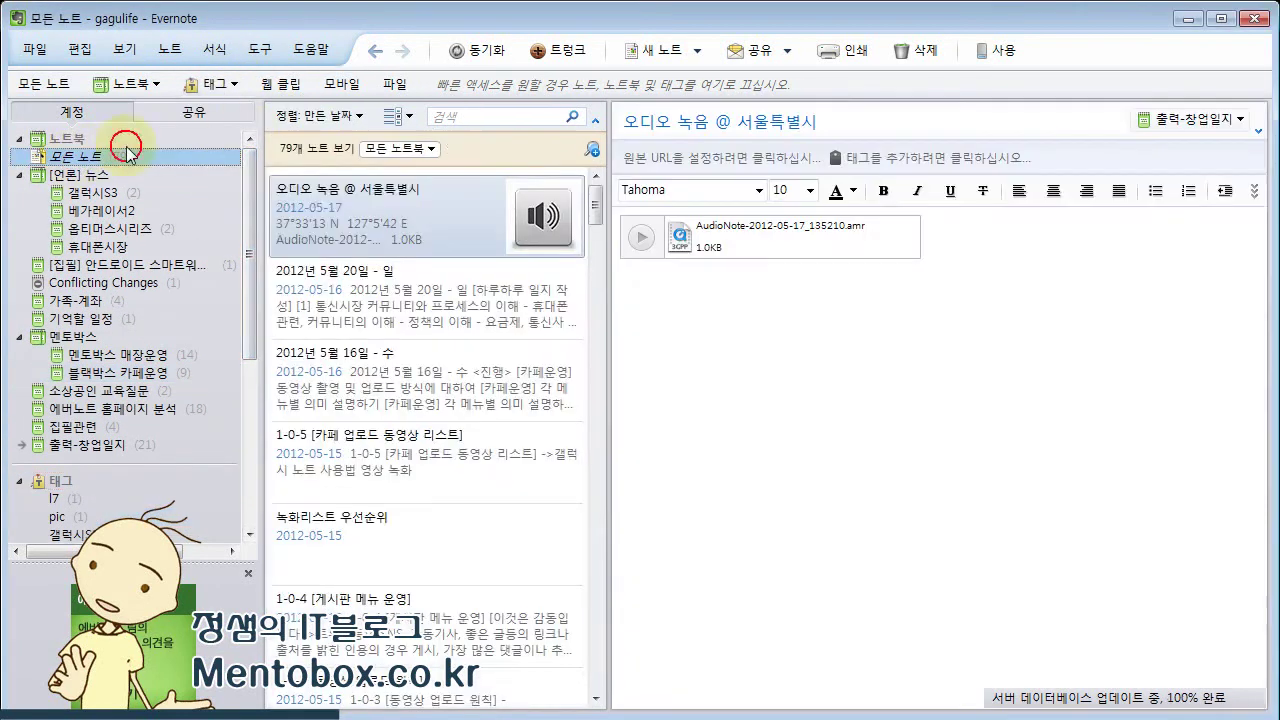
left_click(222, 88)
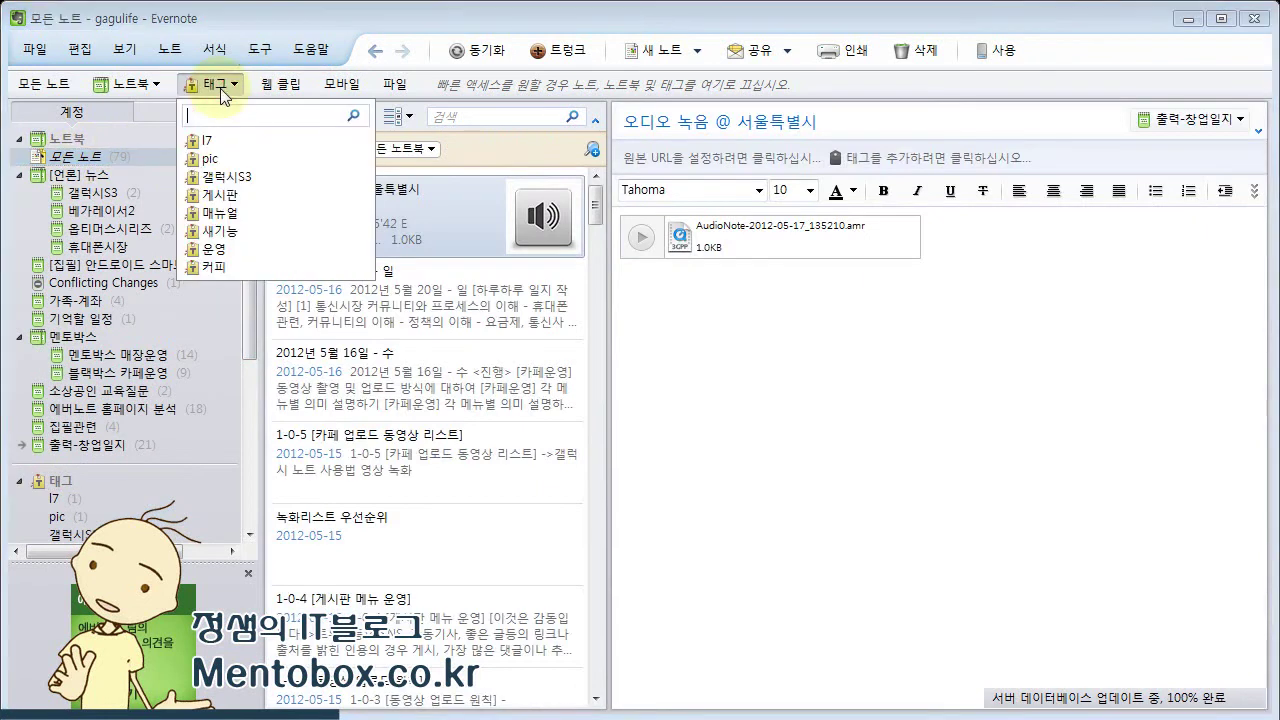
left_click(213, 248)
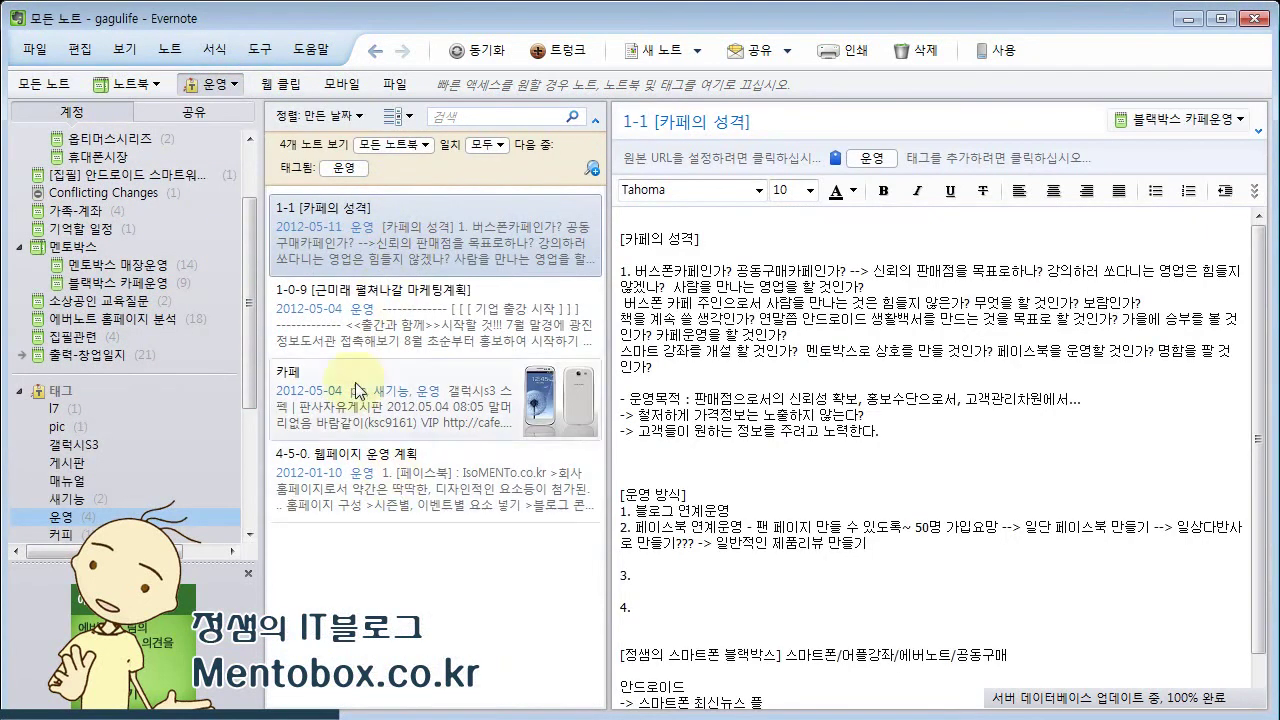
Show only web-clipped notes and look through them, including the 갤럭시S3 and 옵티머스LTE2 news articles.
left_click(281, 85)
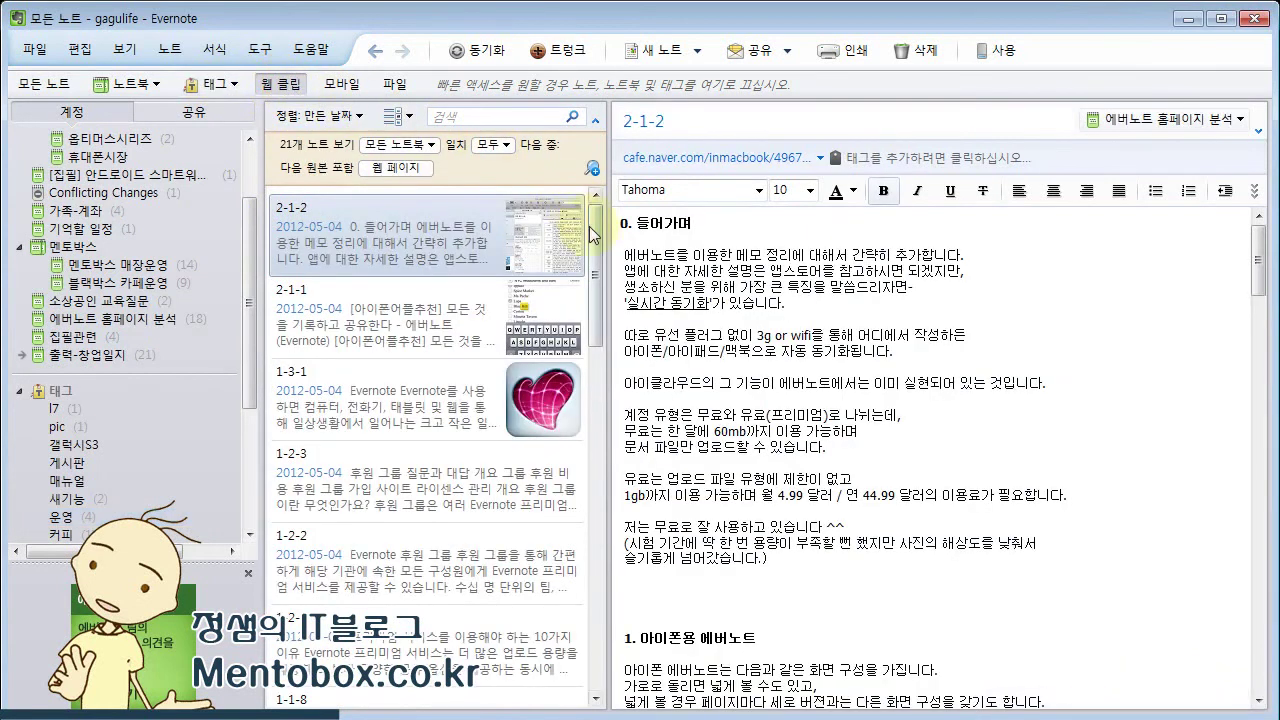
left_click_drag(594, 245, 618, 572)
left_click(390, 485)
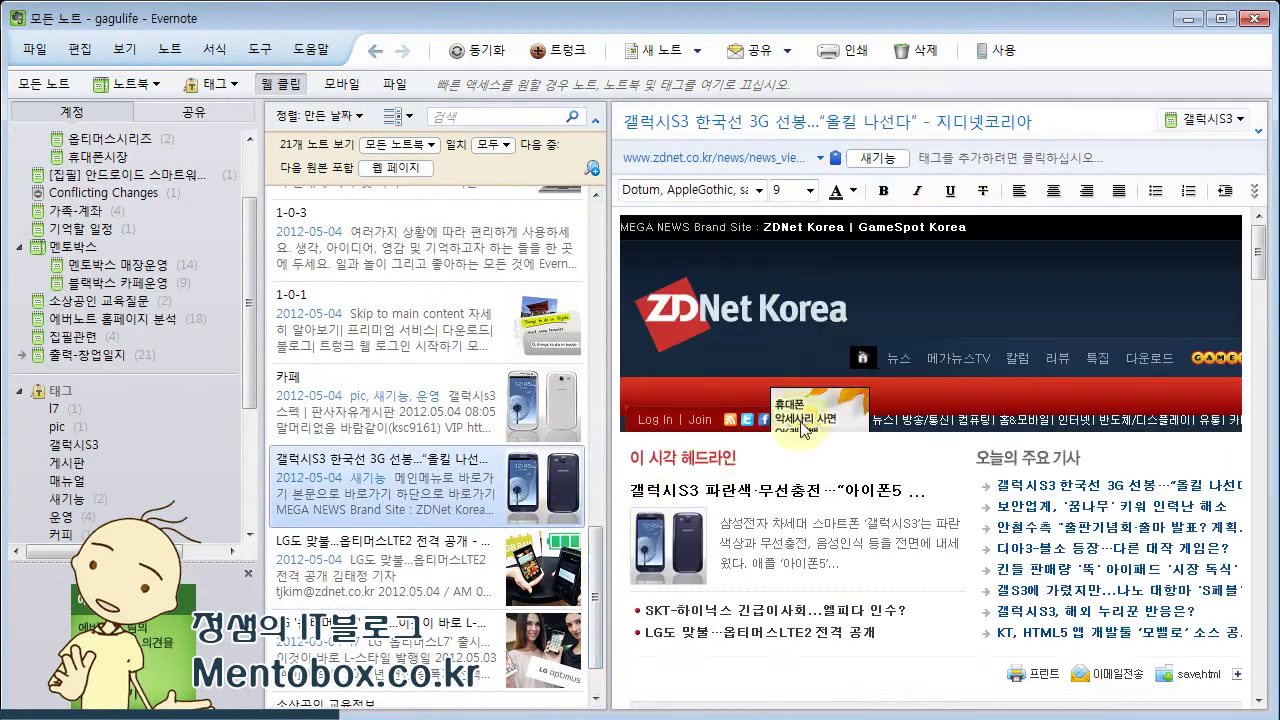
left_click(565, 578)
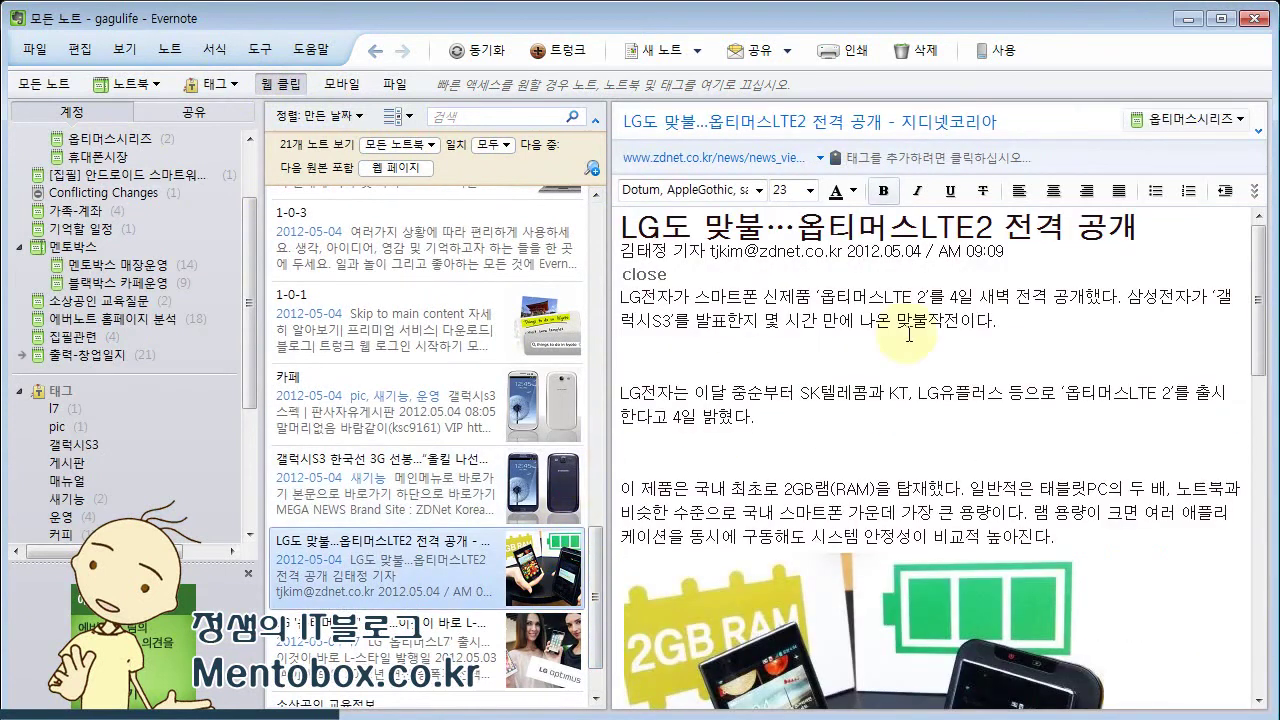
left_click(500, 642)
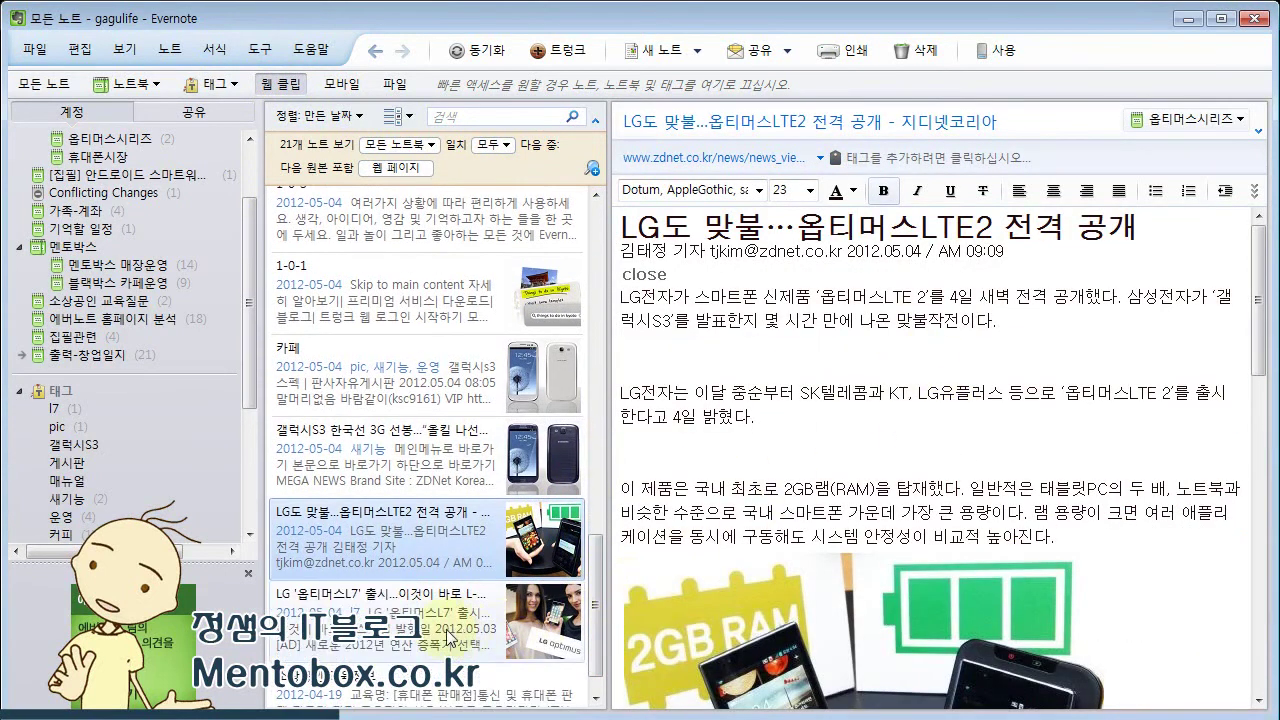
Show only the notes created on a mobile device and look through the whole list.
left_click(340, 86)
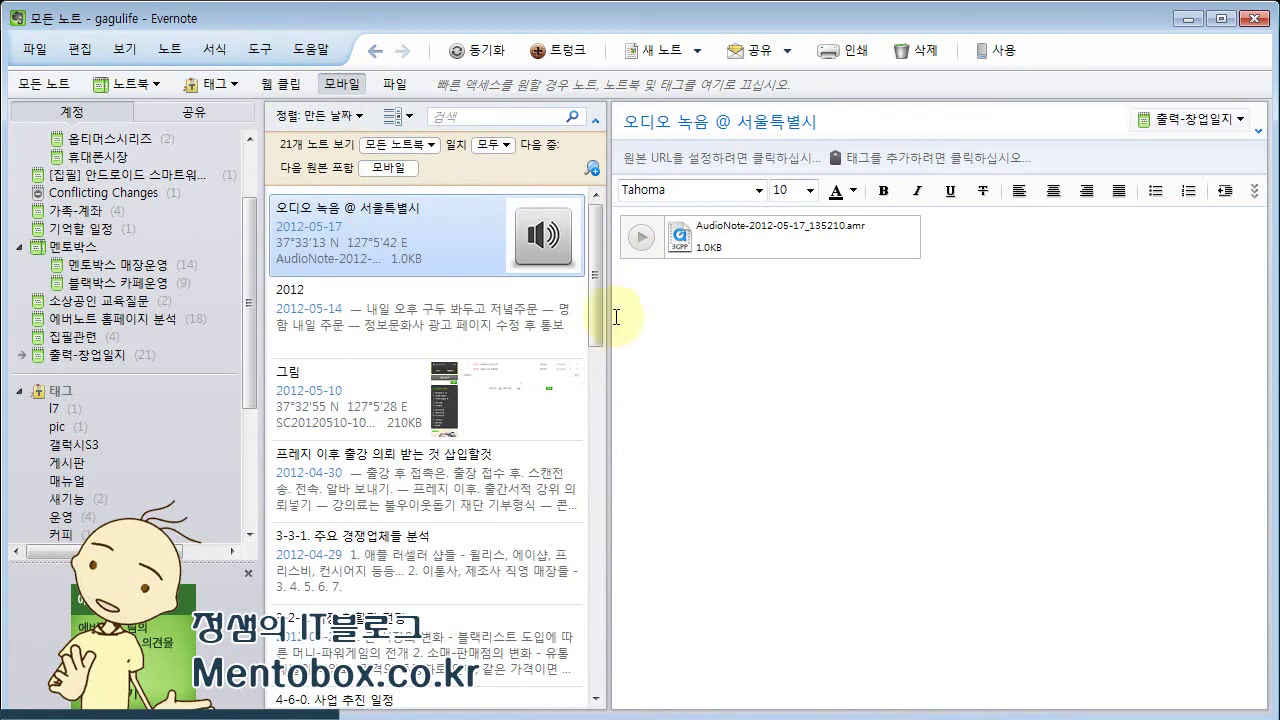
left_click_drag(597, 310, 603, 621)
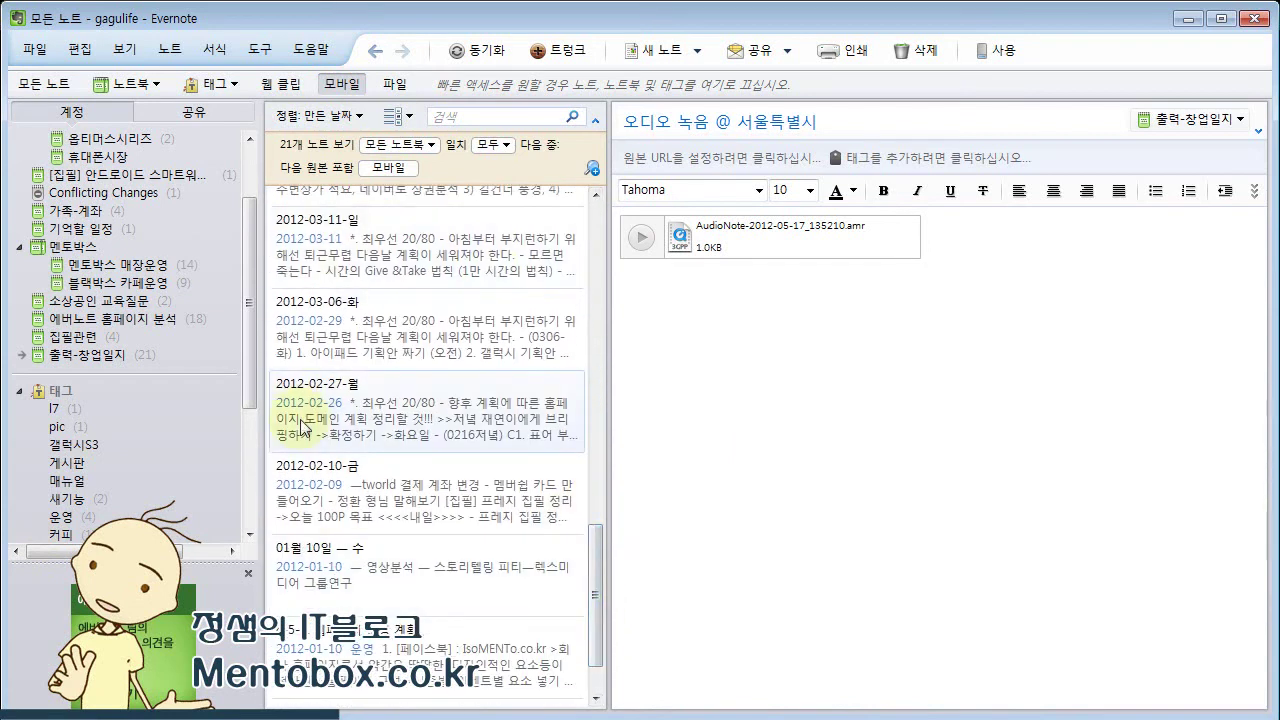
left_click_drag(601, 538, 595, 205)
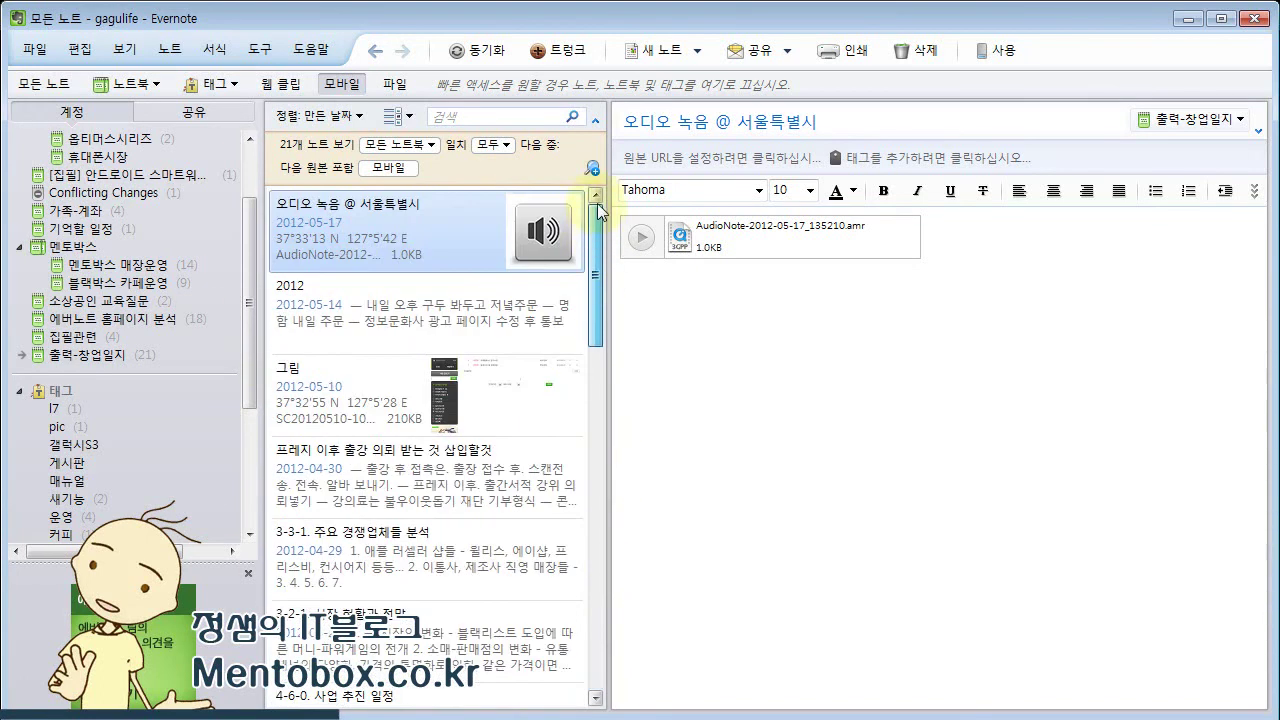
Show only the notes containing files and look through the list of audio recordings and attachments.
left_click(393, 84)
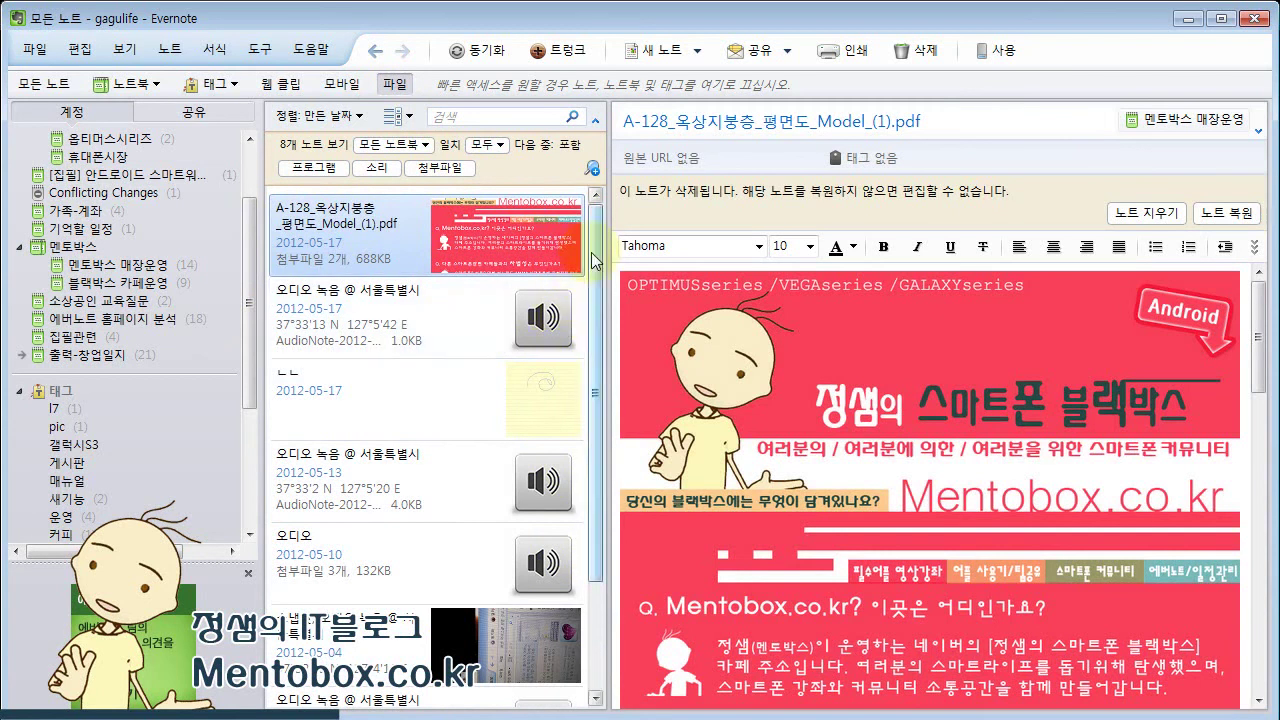
left_click_drag(595, 263, 597, 444)
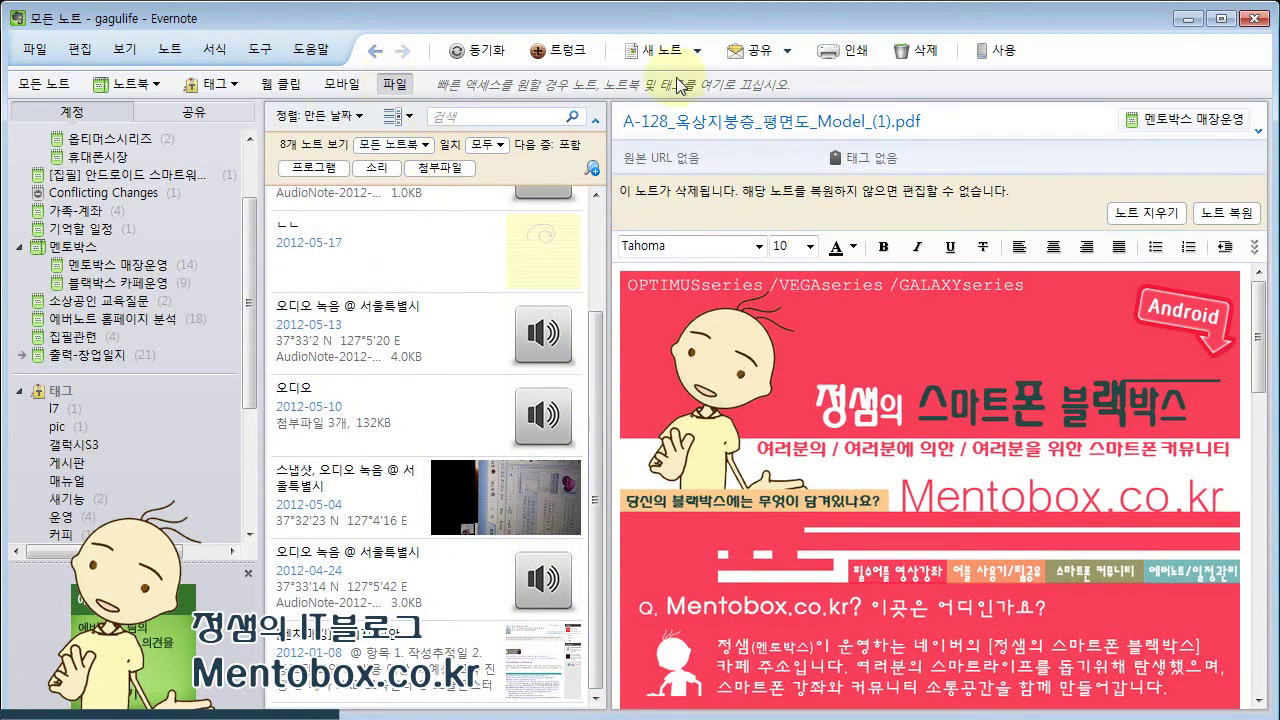
left_click(595, 245)
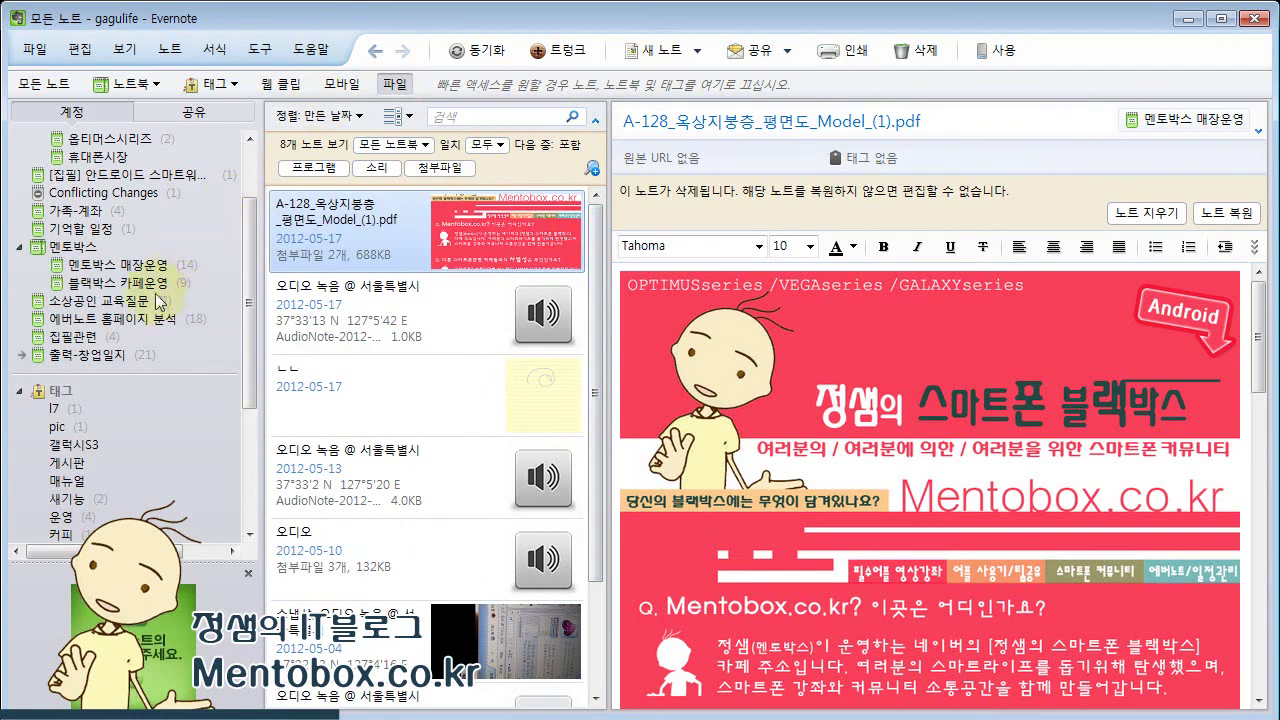
Add the notebook 멘토박스 매장운영 to the quick-access shortcuts, and switch between it and the notes containing files.
left_click_drag(116, 268, 476, 98)
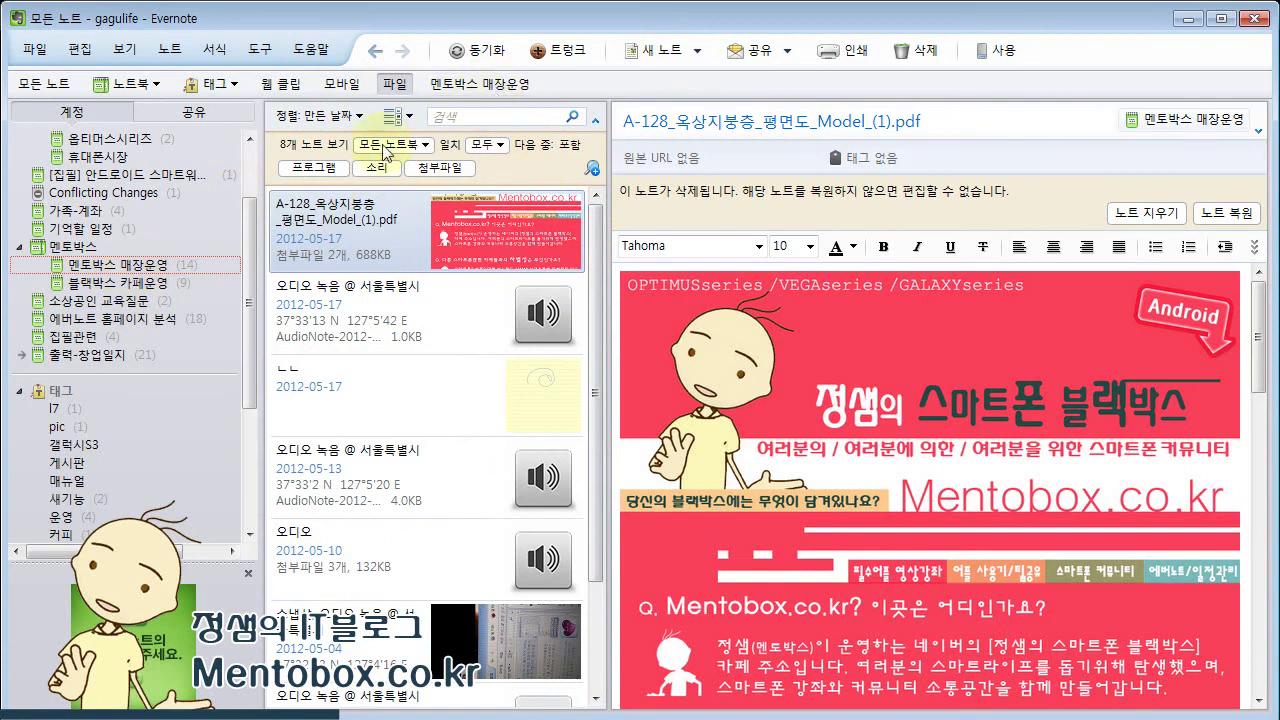
left_click(483, 86)
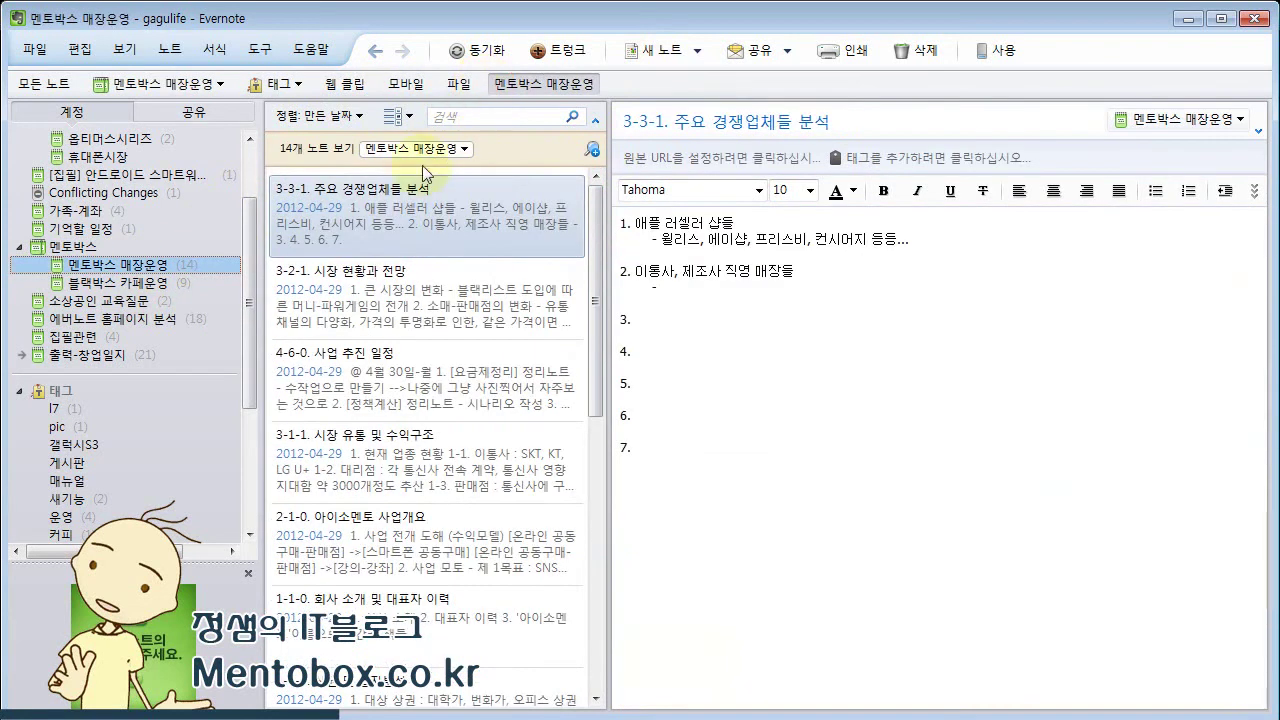
left_click(466, 85)
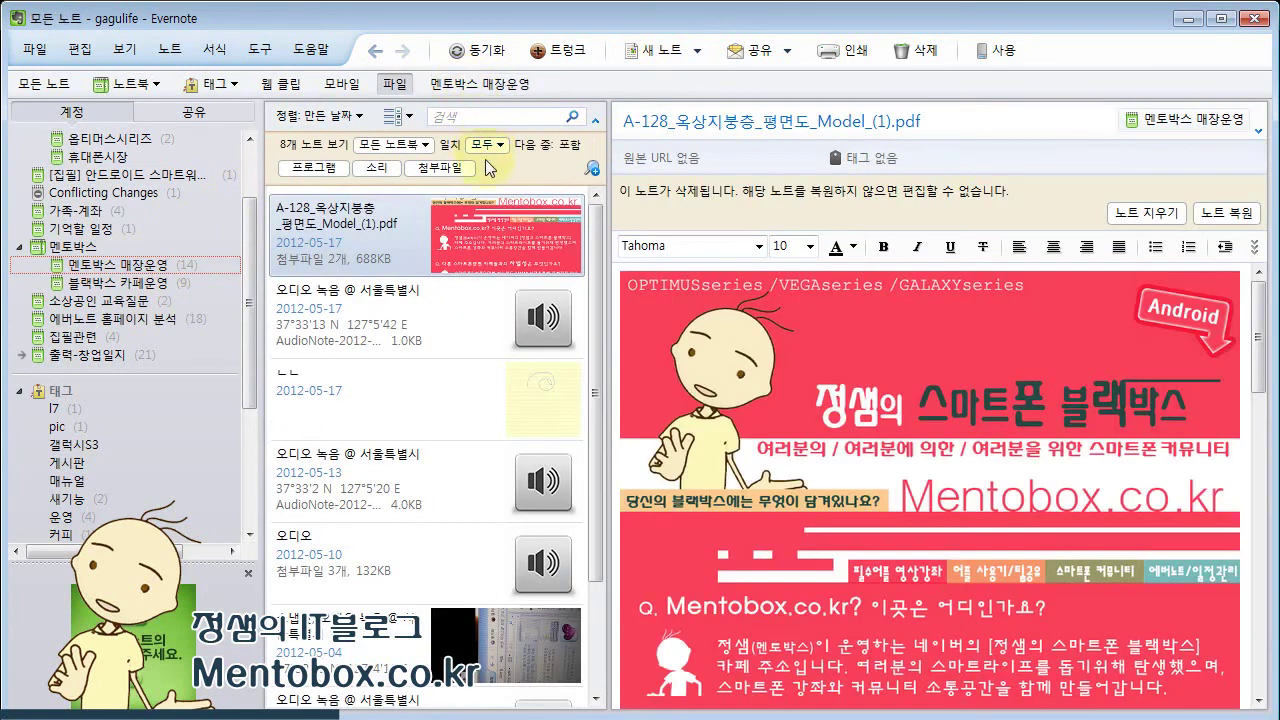
Open the properties of the 갤럭시S3 notebook and go to its sharing and collaboration settings in Internet Explorer.
left_click(253, 159)
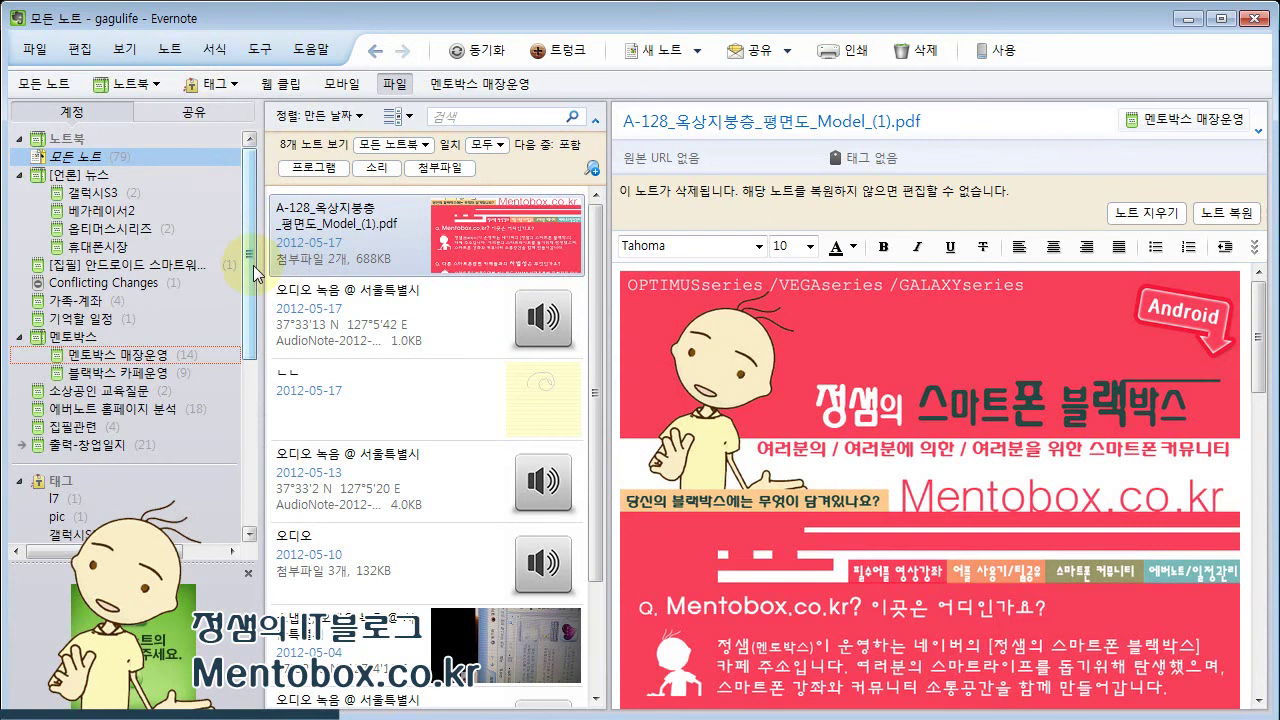
left_click(88, 194)
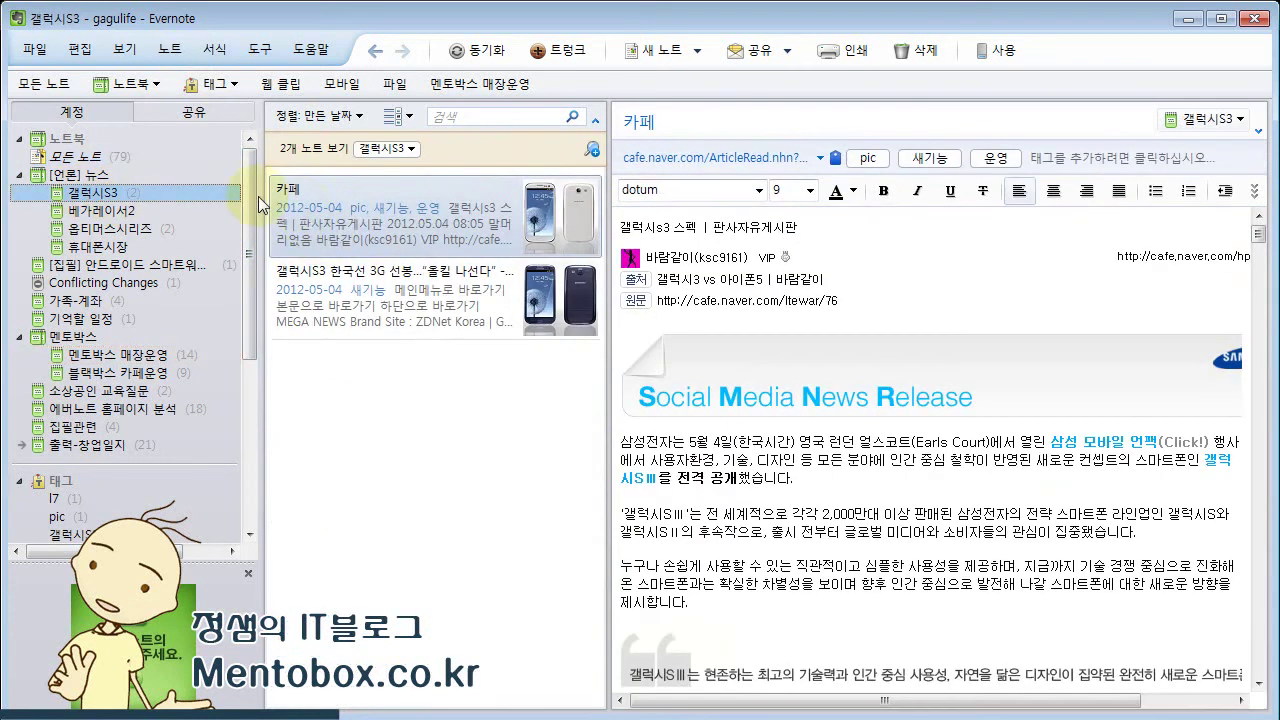
right_click(104, 191)
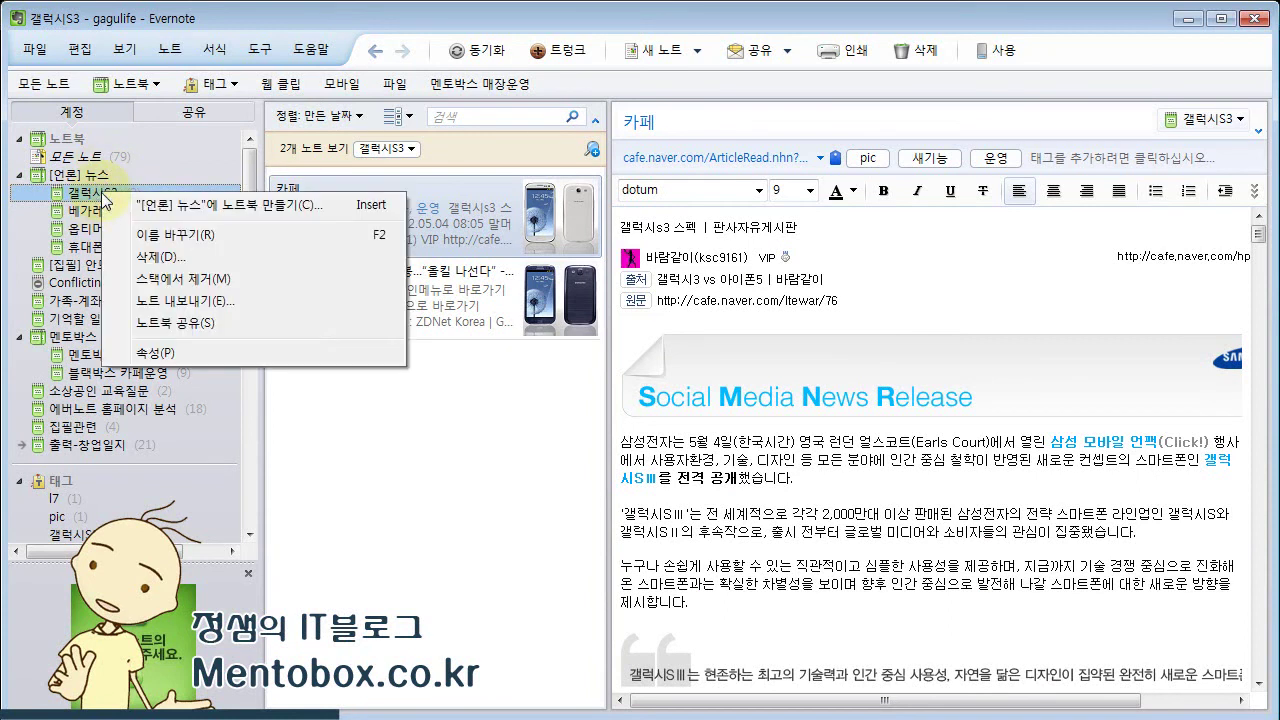
left_click(175, 350)
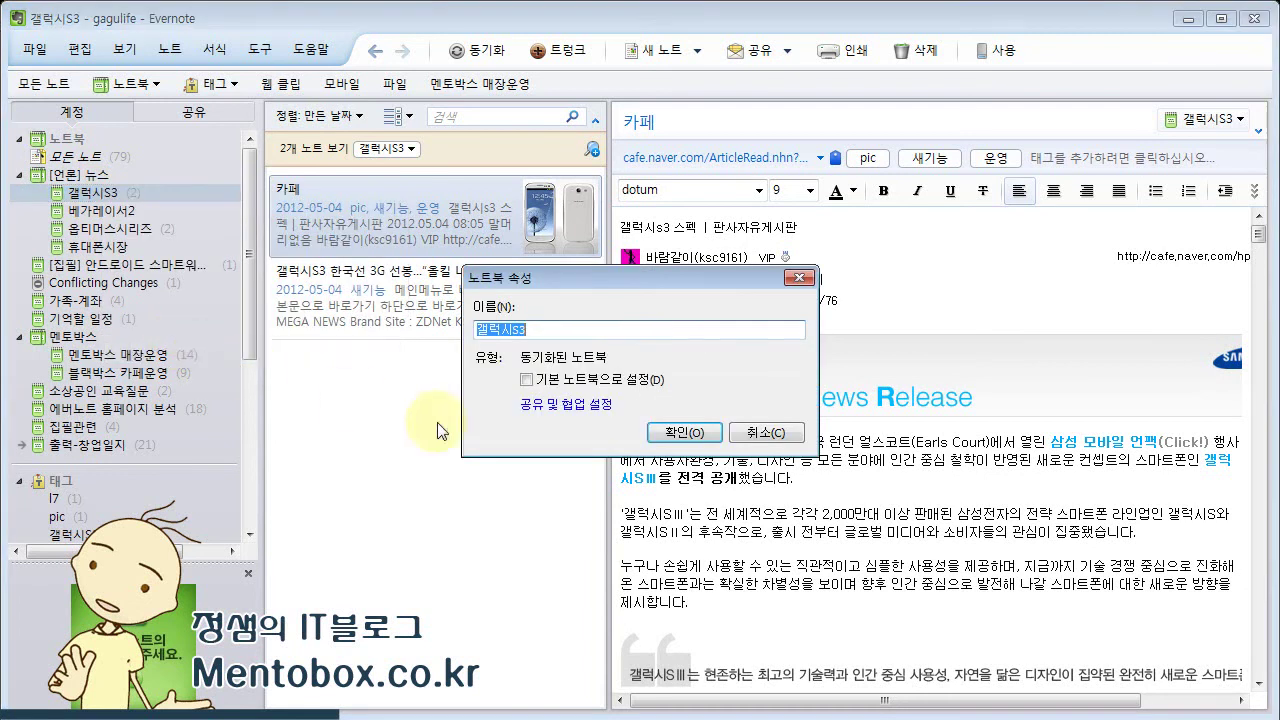
left_click(594, 410)
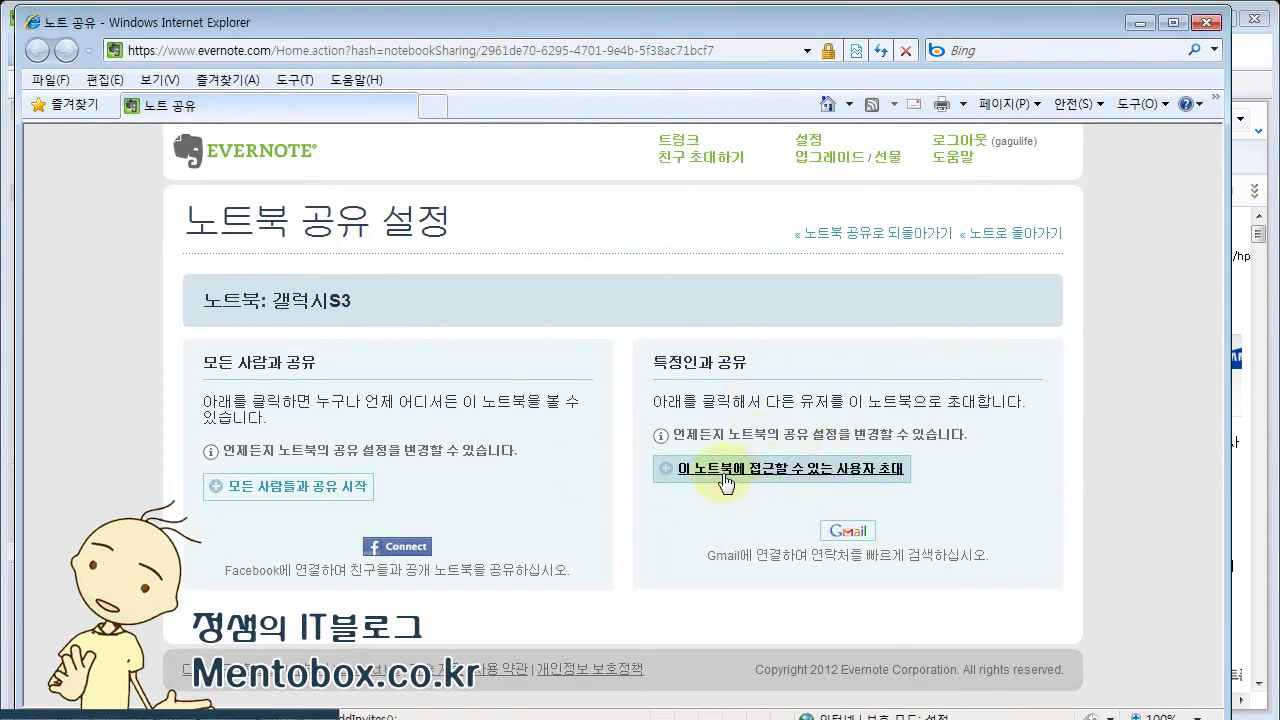
Start an invitation to the 갤럭시S3 notebook with the recipient's e-mail address and permission to view the notebook (이 노트북 보기).
left_click(831, 469)
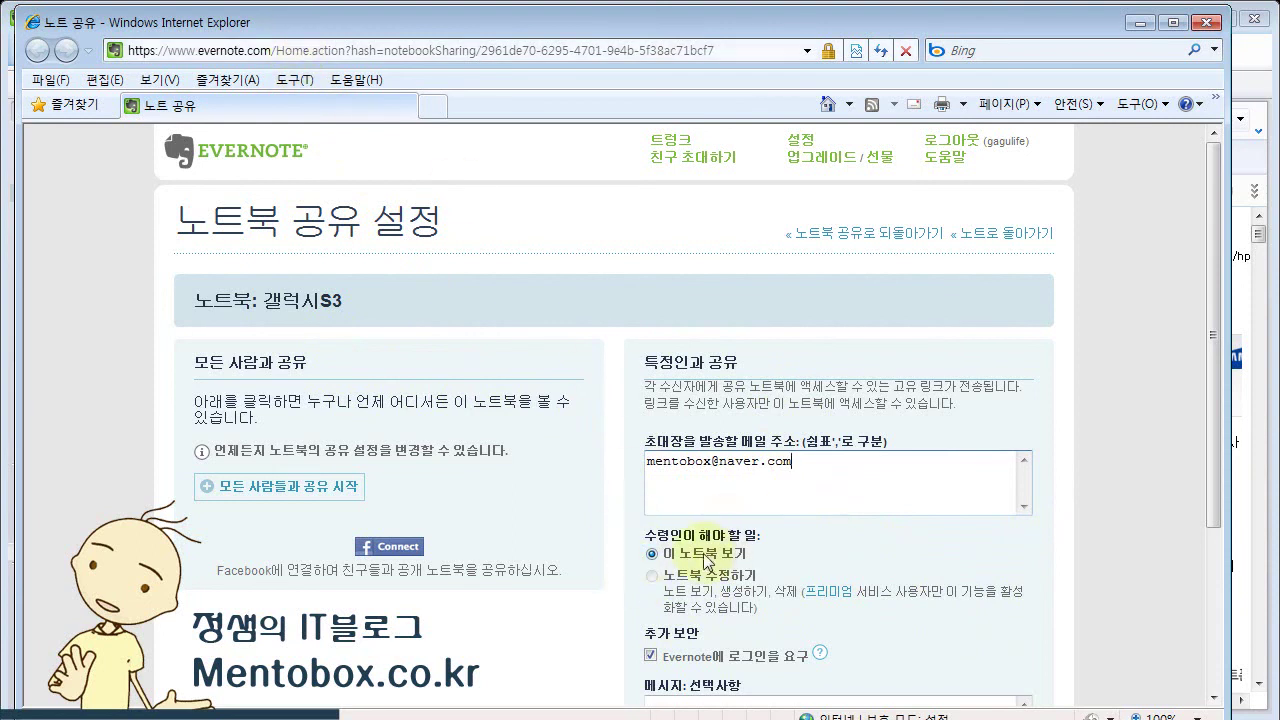
left_click_drag(320, 32, 380, 556)
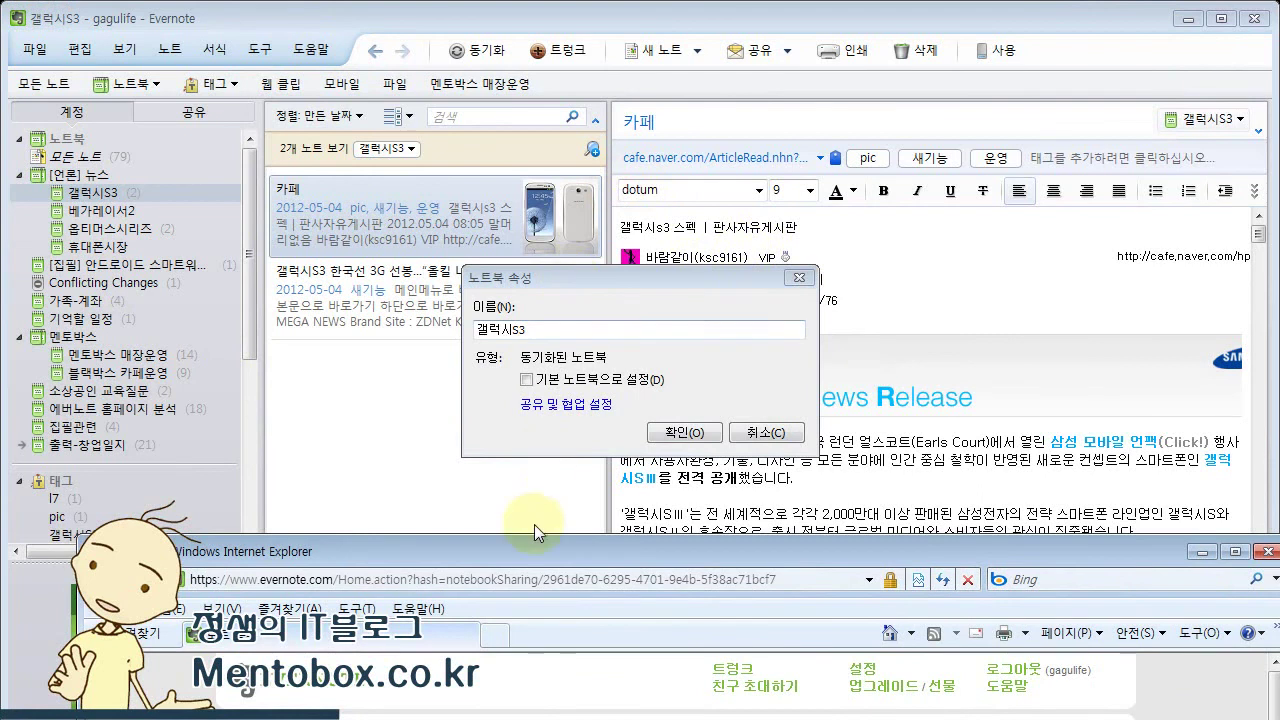
left_click_drag(533, 560, 462, 31)
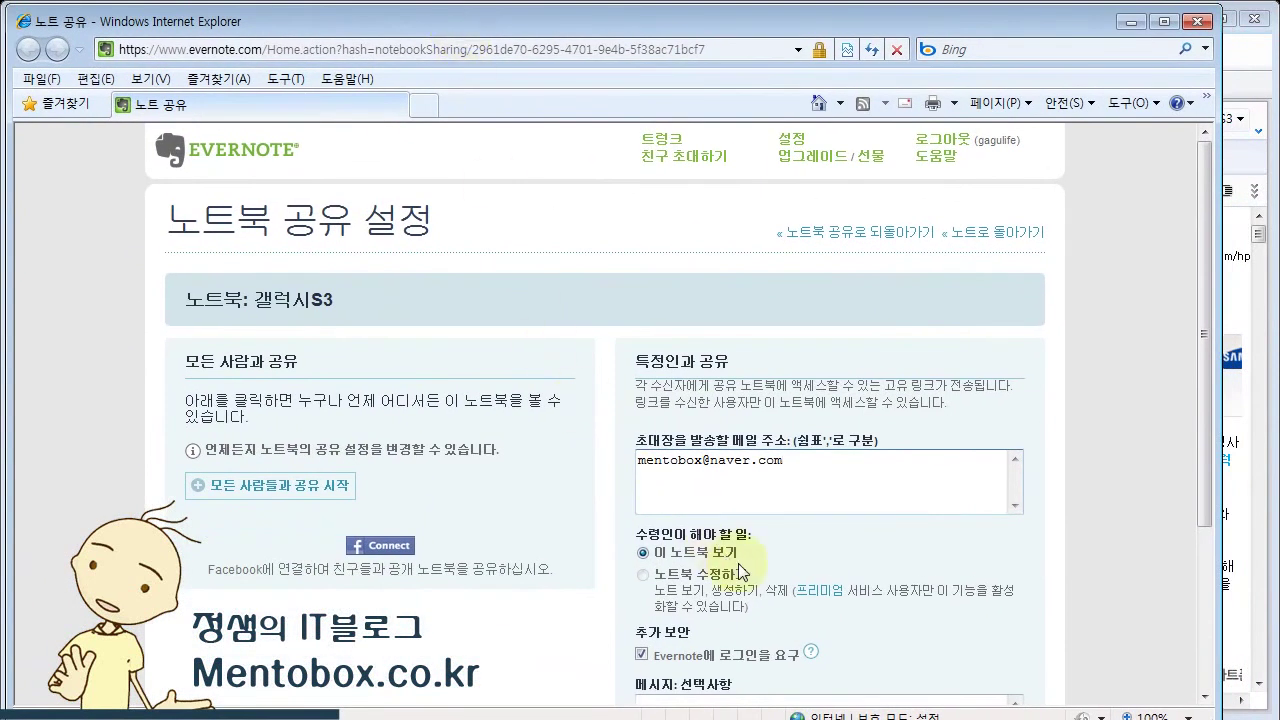
left_click(642, 574)
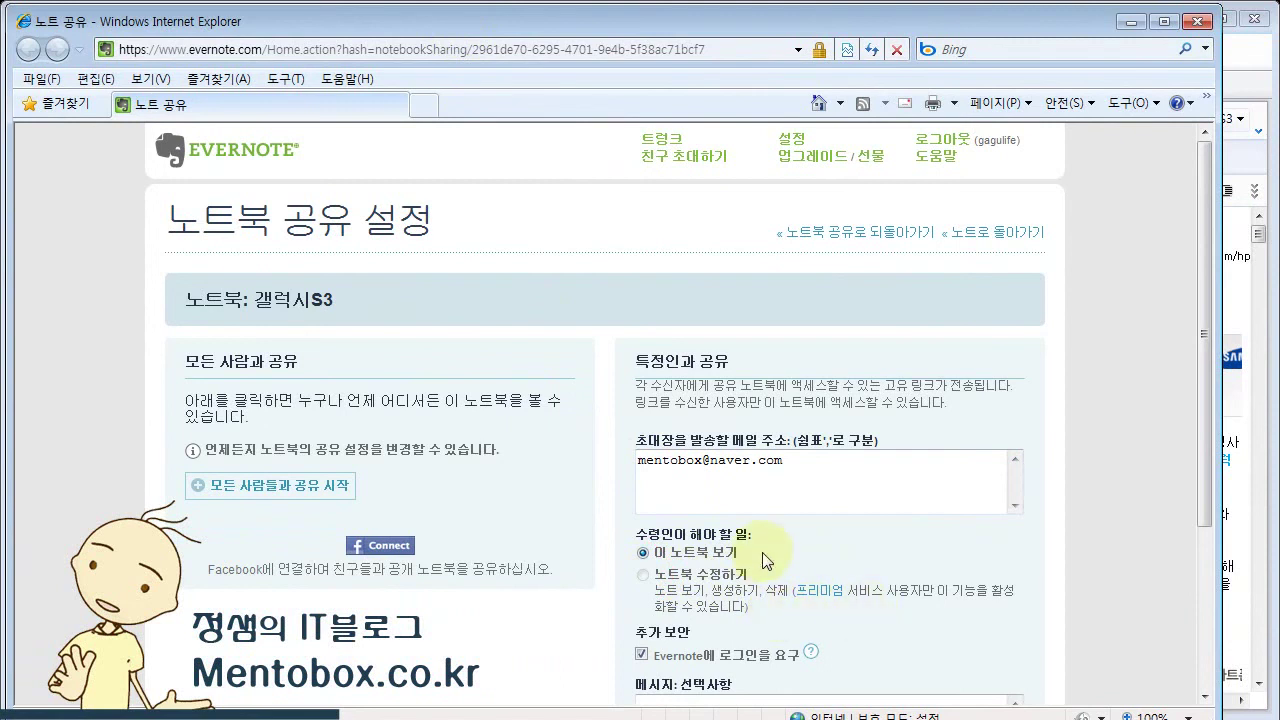
Add the message "당신을 초대합니다." to the invitation, keep the Evernote login requirement, and send it.
scroll(800, 675, "down", 1)
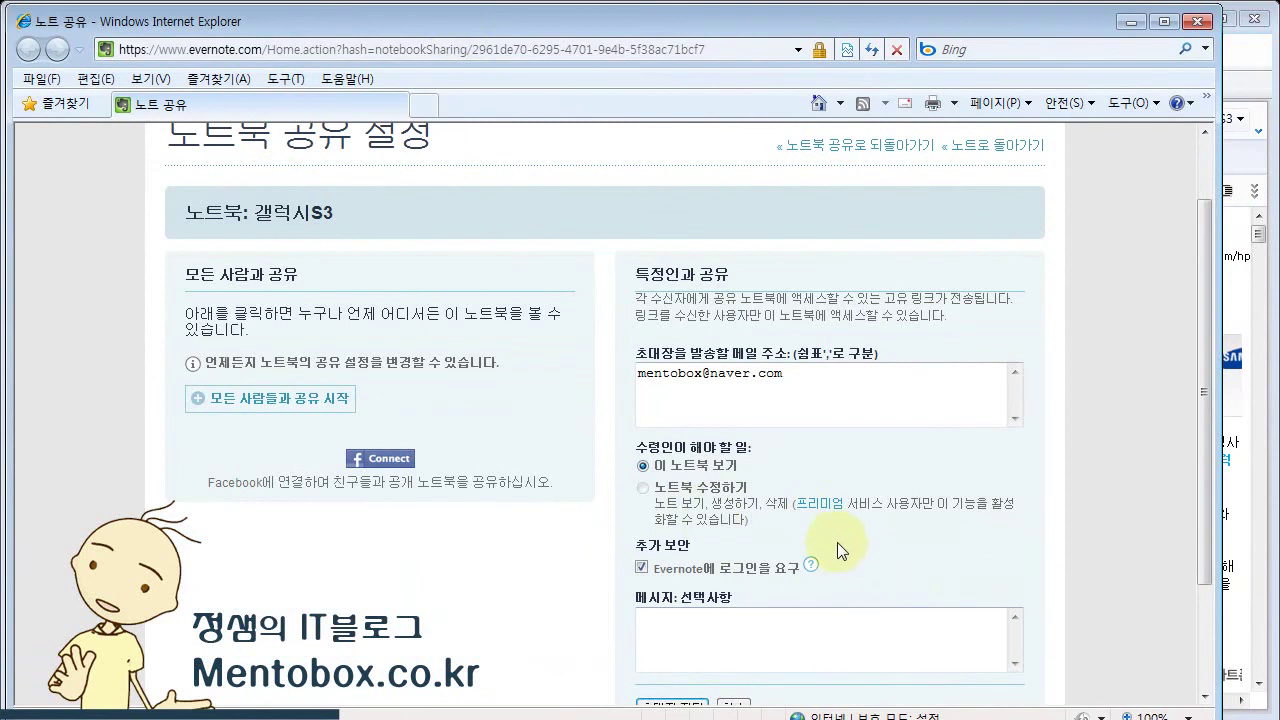
type("다.")
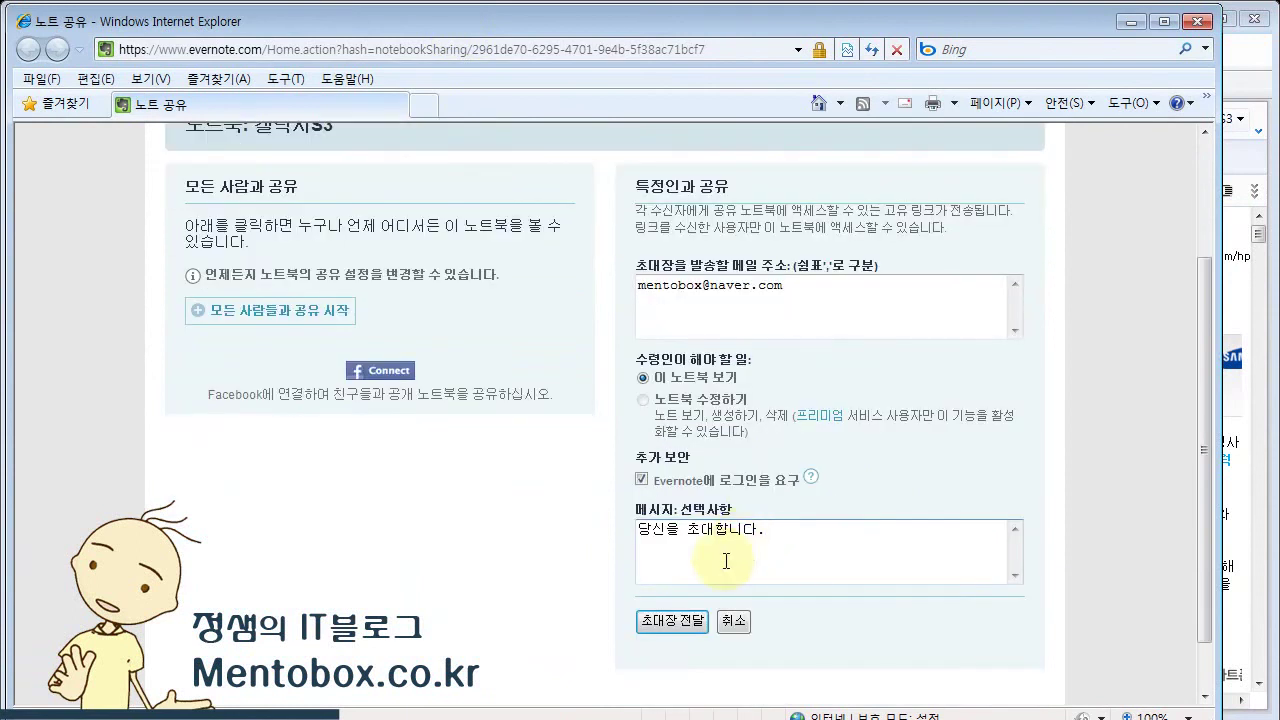
left_click(686, 622)
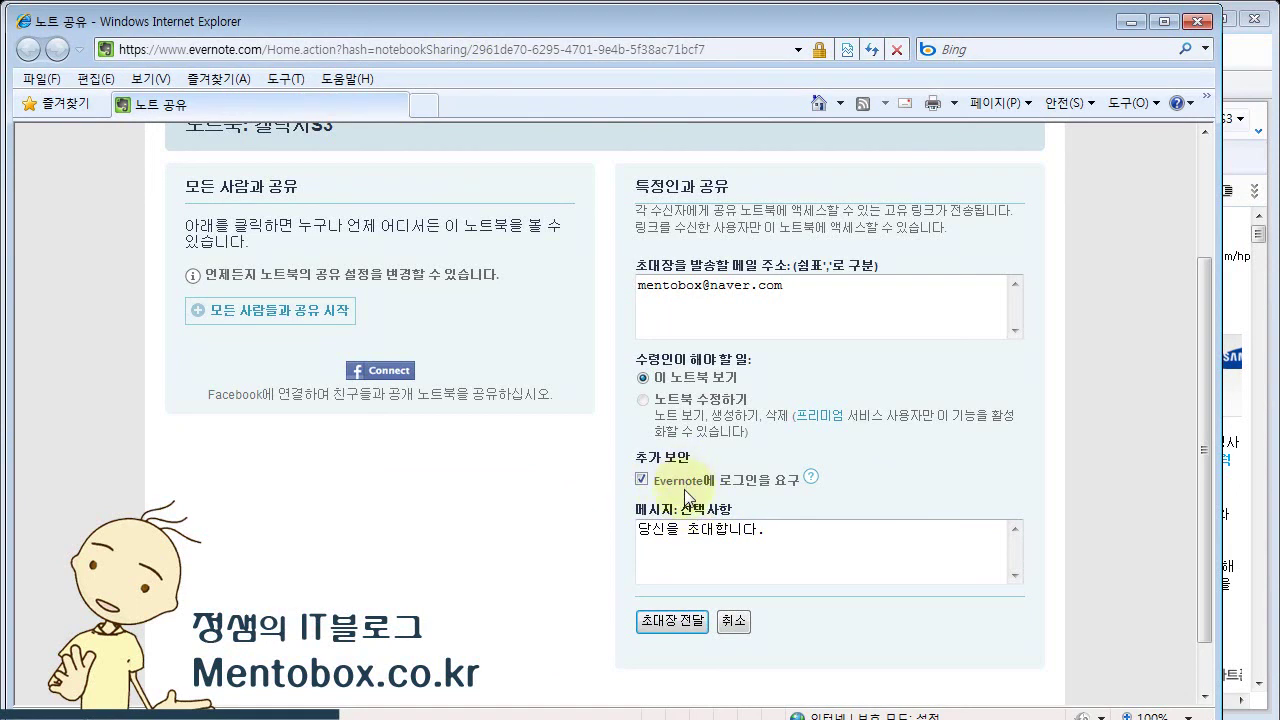
left_click(672, 621)
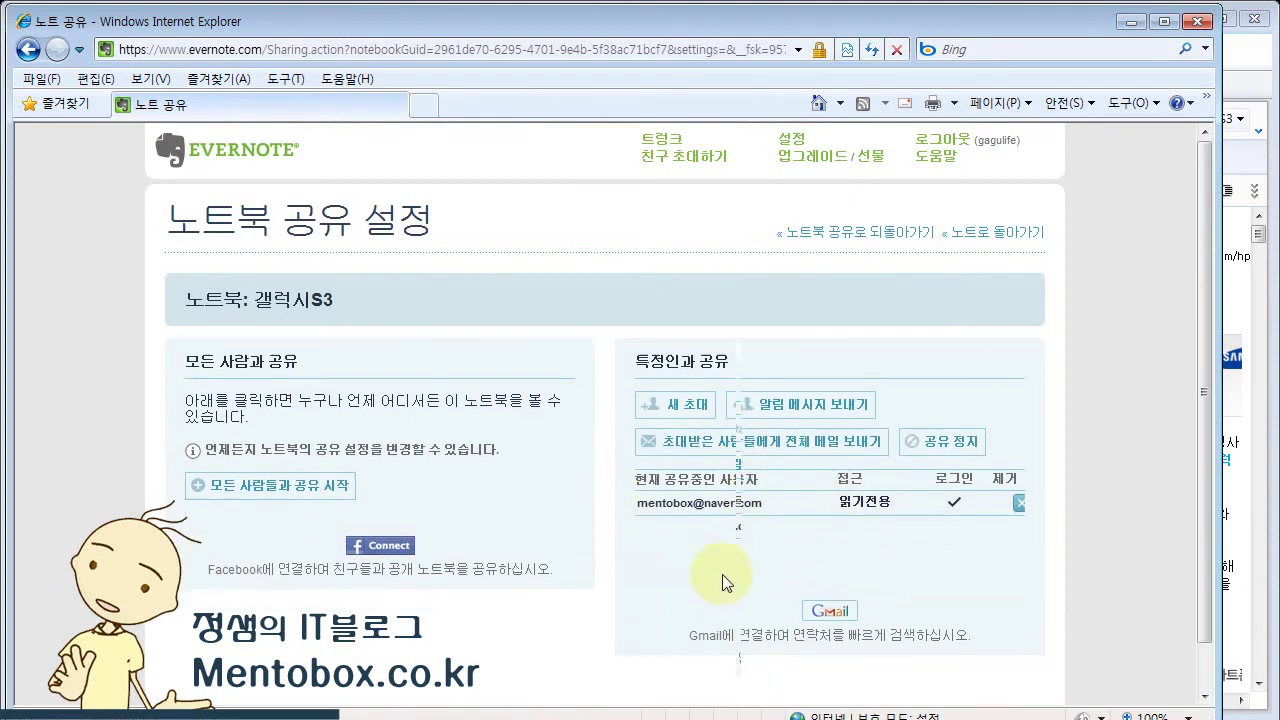
Close the sharing page, dismiss the notebook properties without changes, and synchronize the notes in Evernote.
left_click(1196, 20)
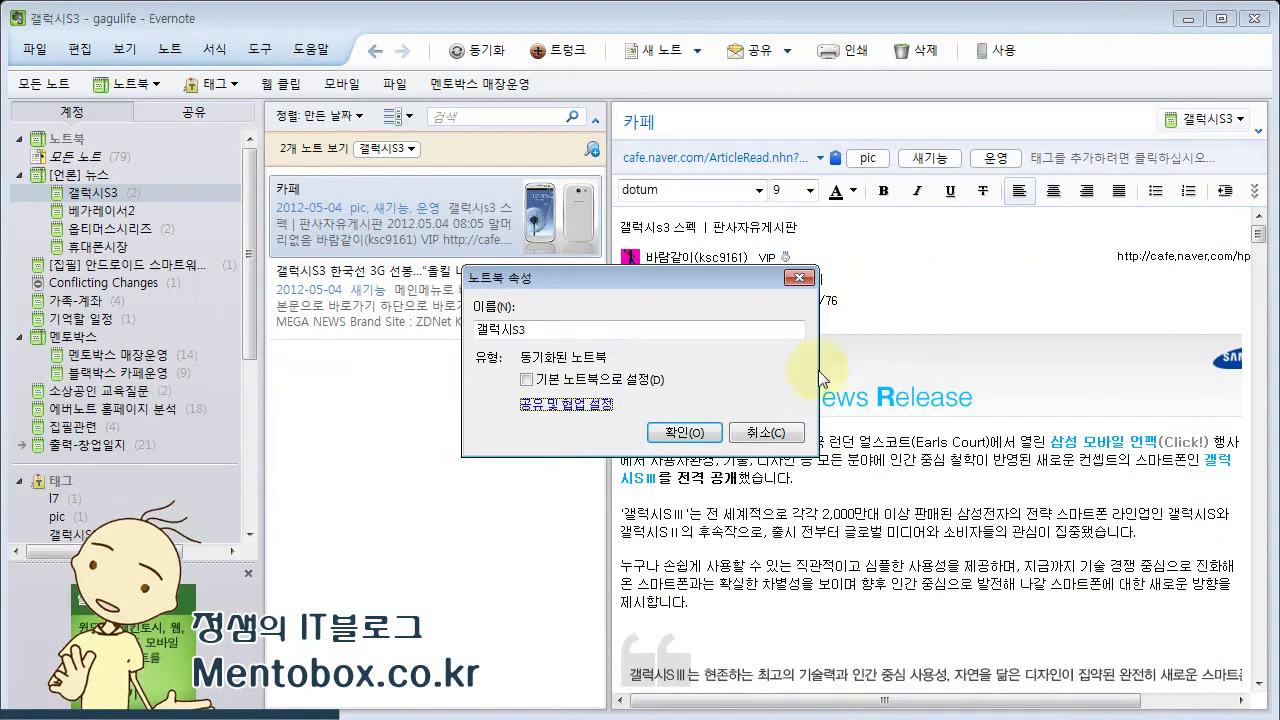
left_click(758, 430)
left_click(478, 56)
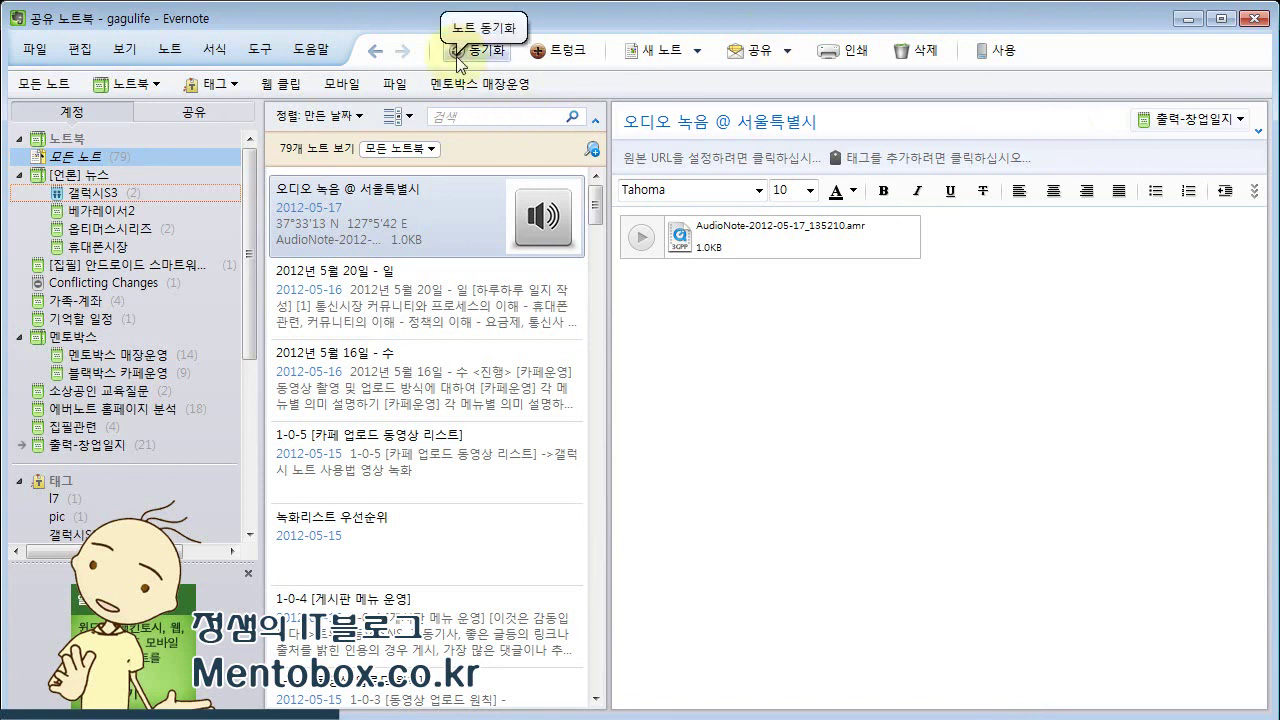
left_click(537, 28)
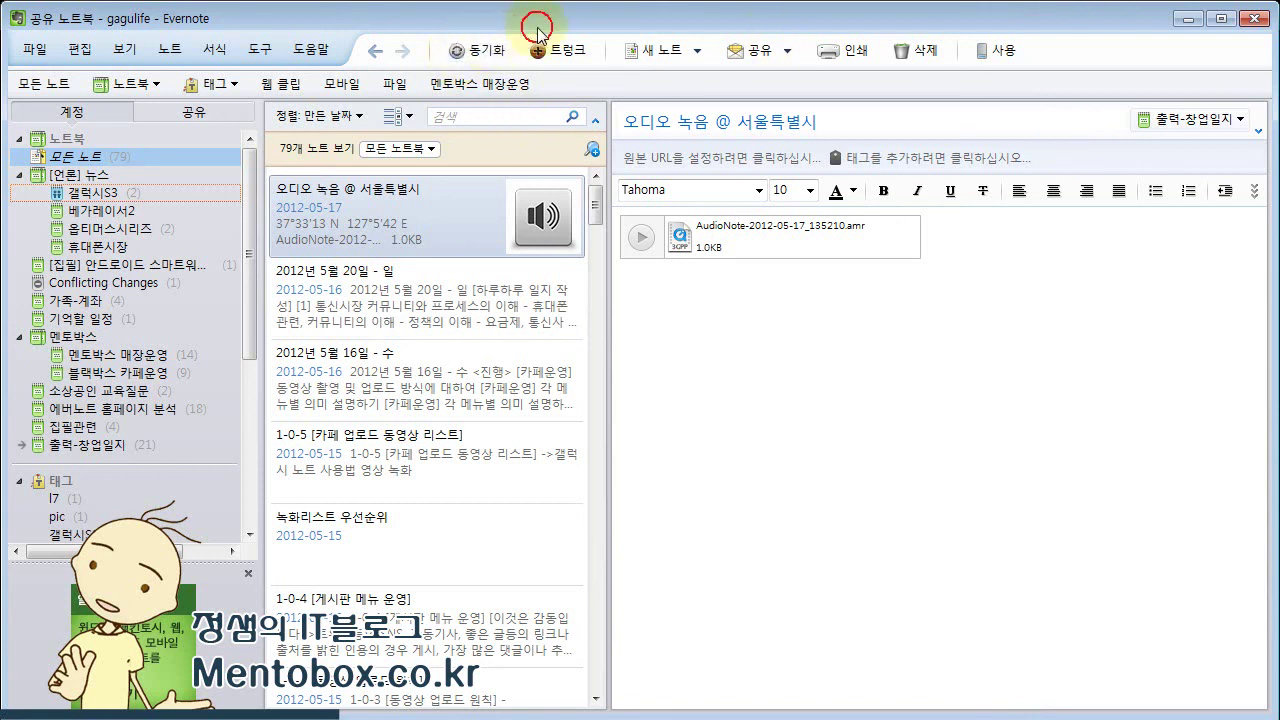